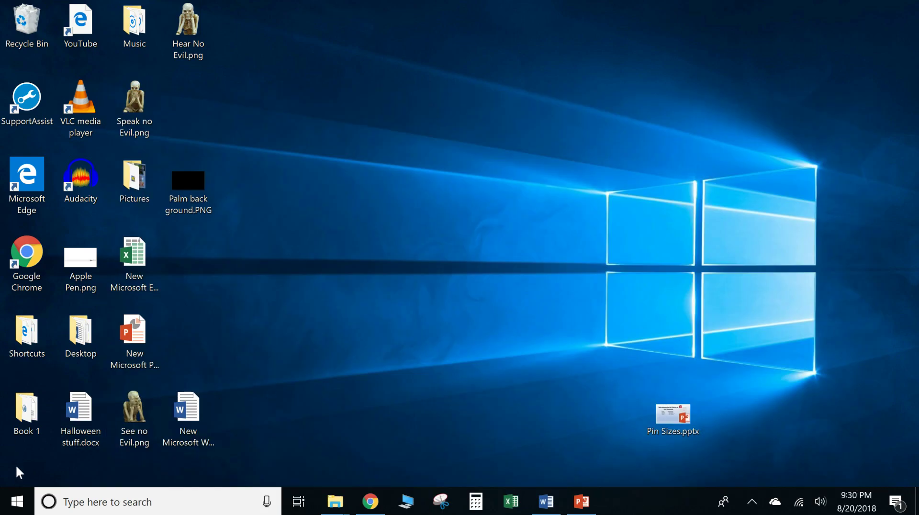
- Launch GIMP and maximize its window
click(17, 502)
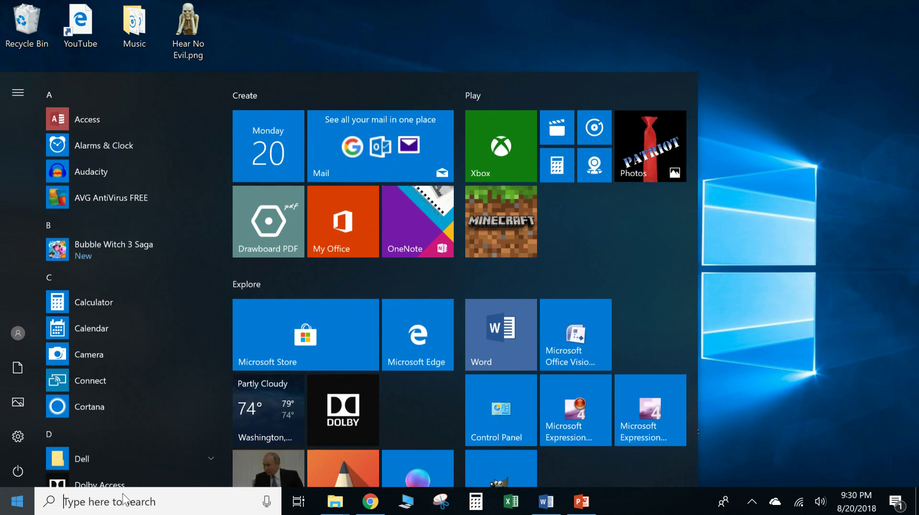
click(518, 468)
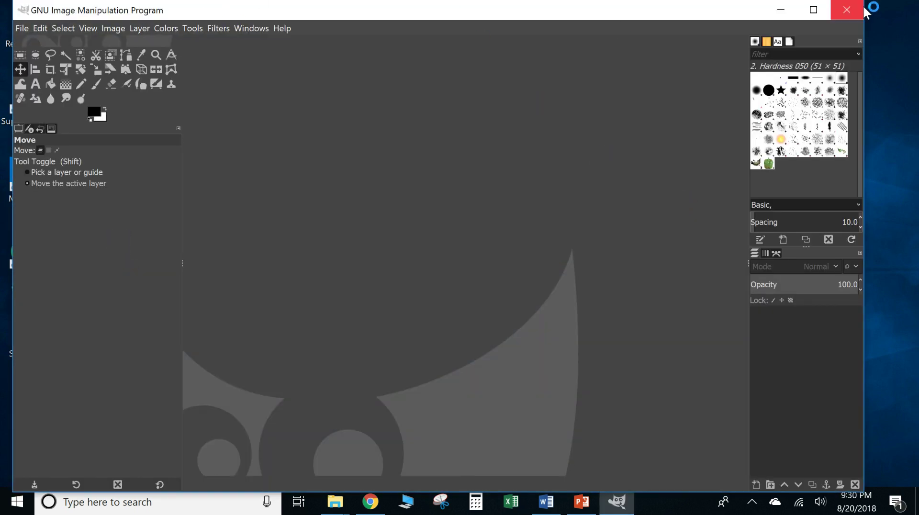
click(816, 12)
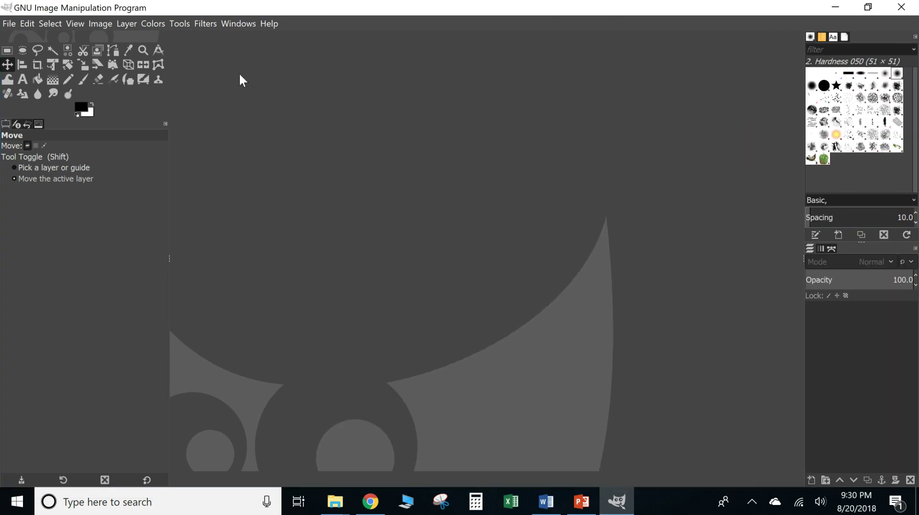
- Switch to the Pin Sizes.pptx presentation in PowerPoint to check the Pinterest pin dimensions chart, and return to GIMP
click(581, 507)
click(39, 181)
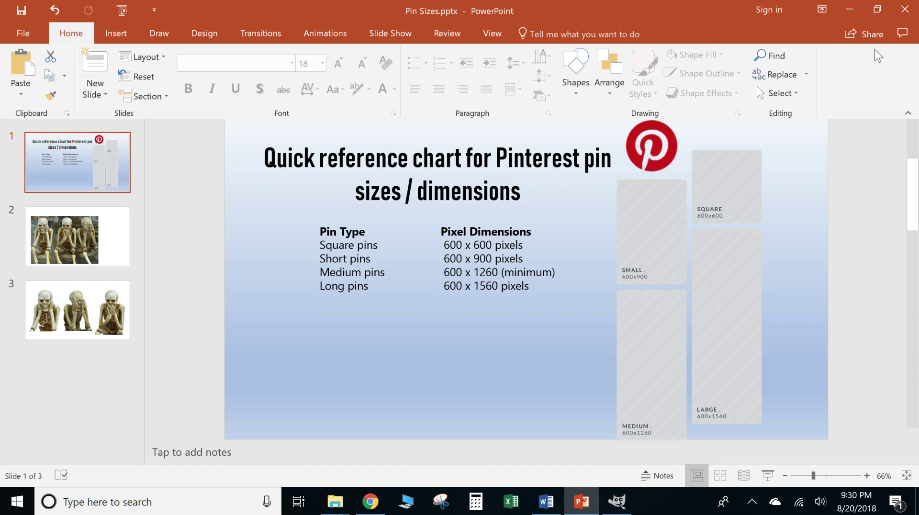
click(850, 10)
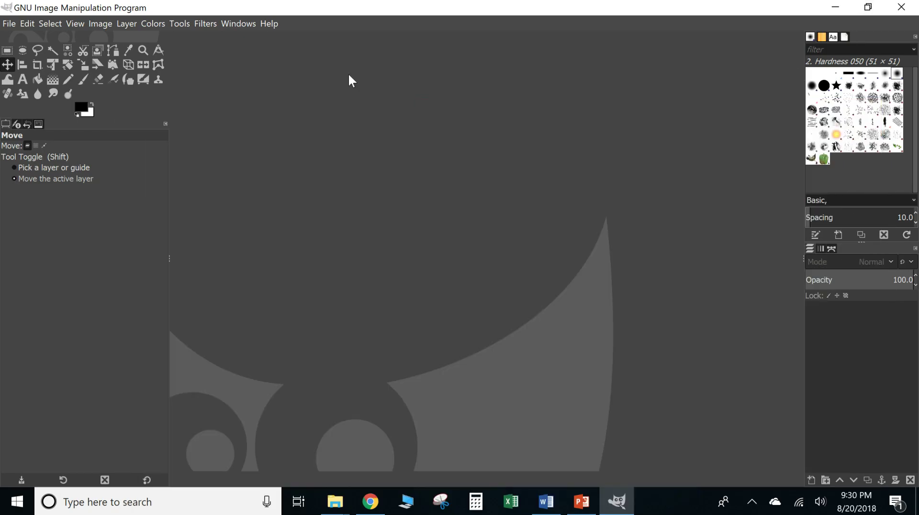
- Create a new blank image 600 px wide and 1560 px high
click(9, 23)
click(30, 39)
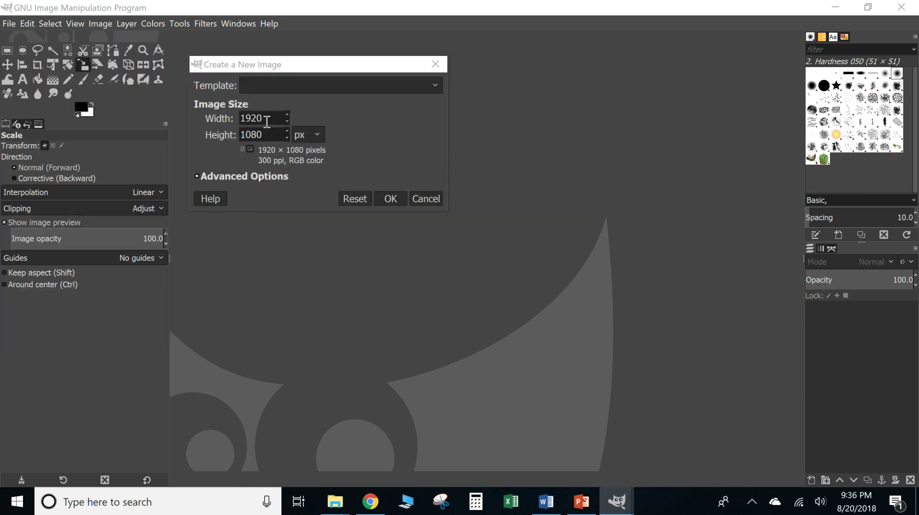
click(268, 120)
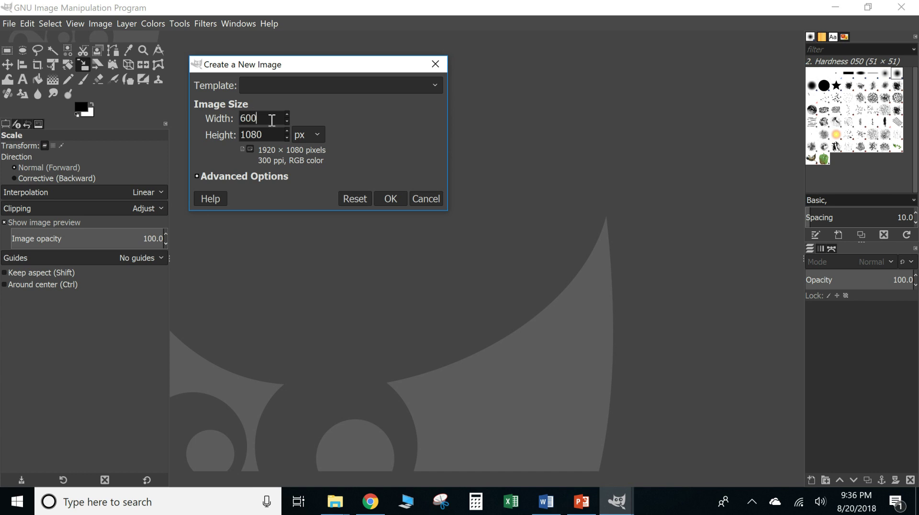
click(270, 130)
click(386, 204)
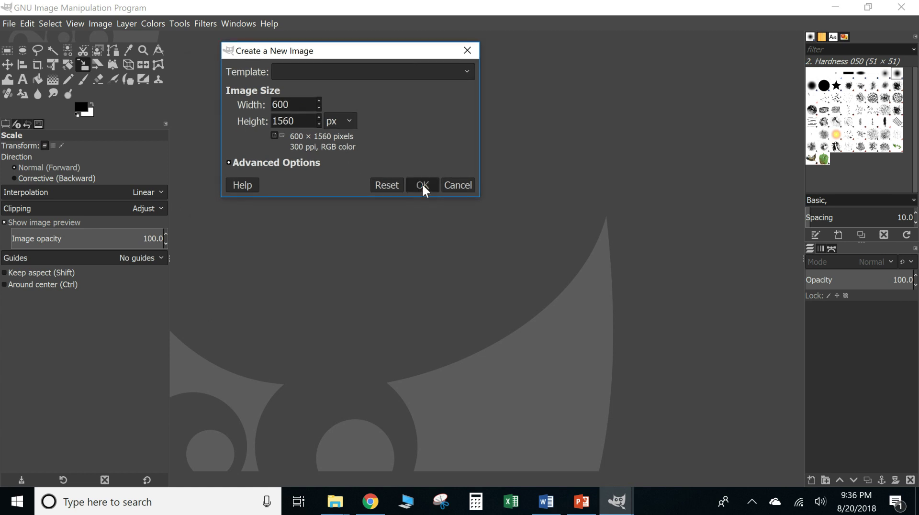
click(423, 185)
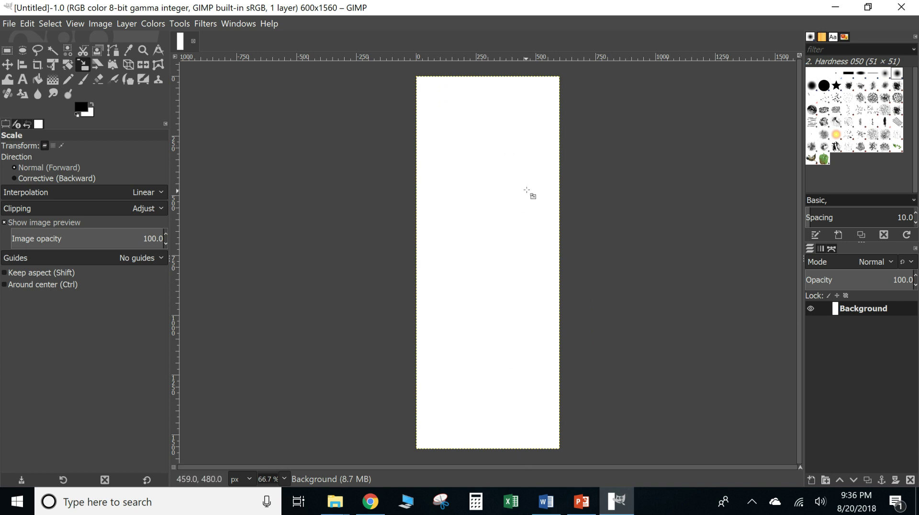
- Hide the Background layer and add Palm back ground.PNG from the desktop as a new layer
click(810, 308)
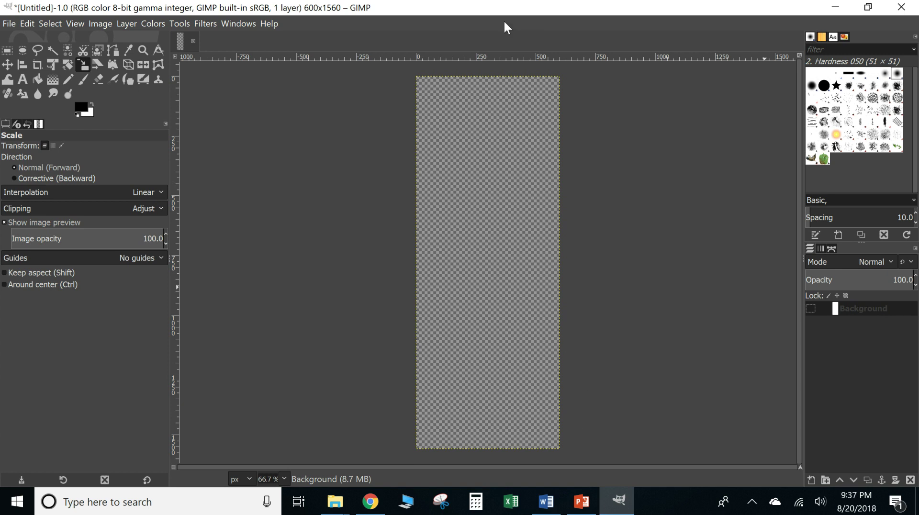
drag(450, 14, 705, 15)
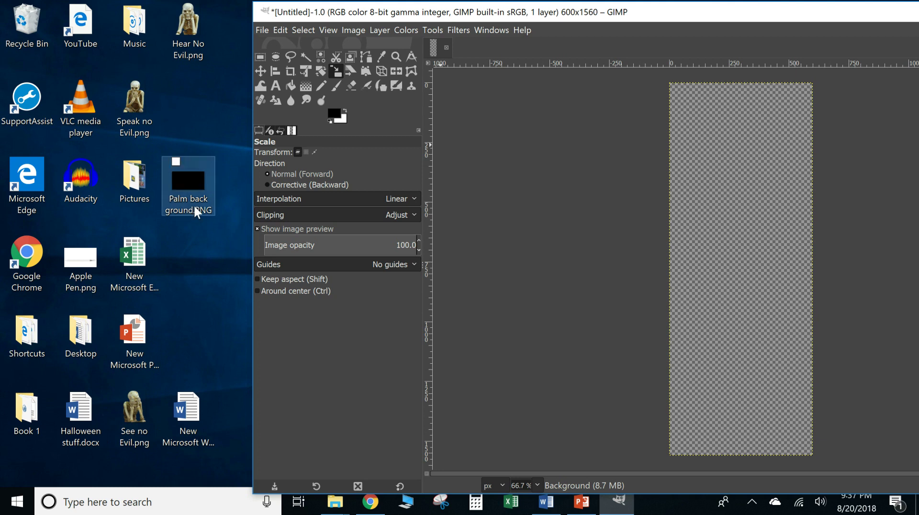
drag(187, 185, 598, 192)
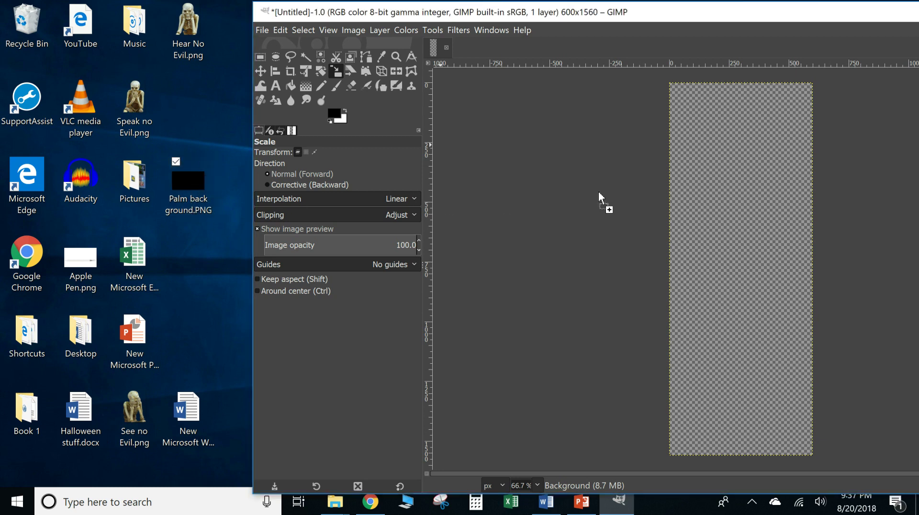
drag(716, 234, 717, 235)
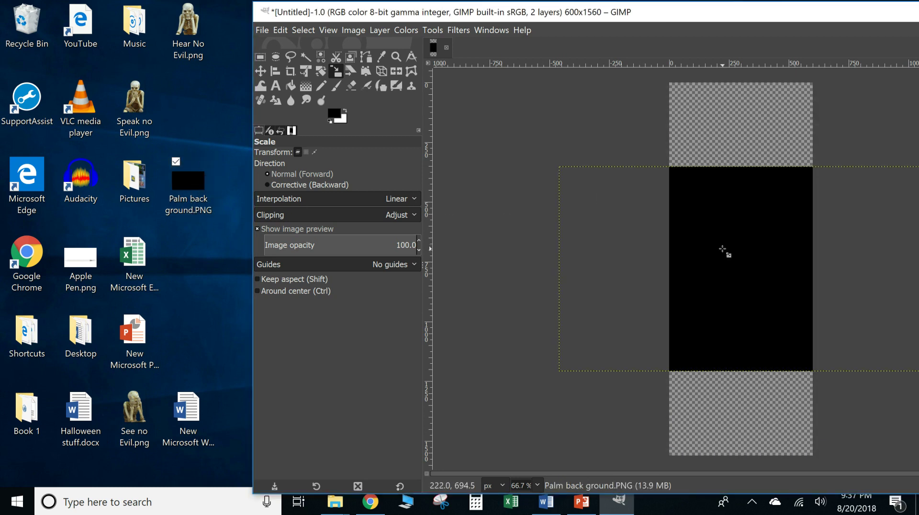
double_click(749, 14)
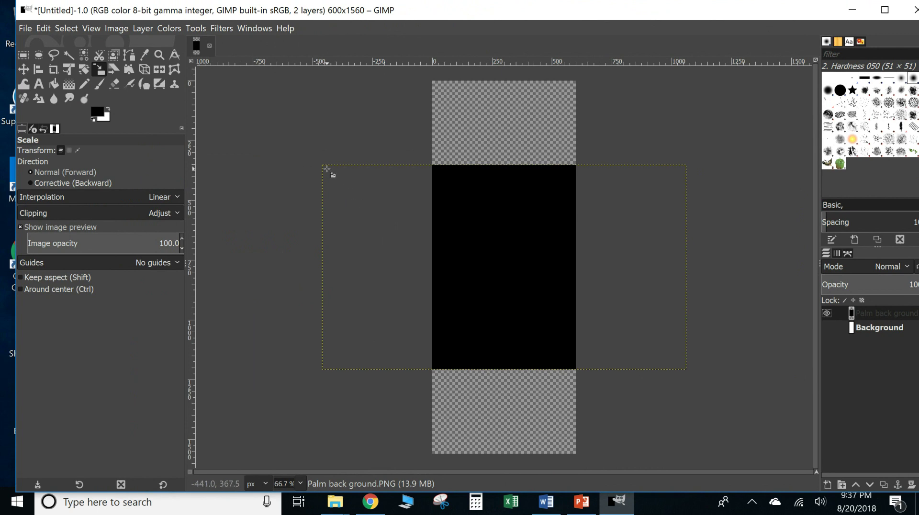
- Scale the Palm back ground.PNG layer to 600 x 1560 px so it covers the whole canvas
drag(326, 168, 433, 81)
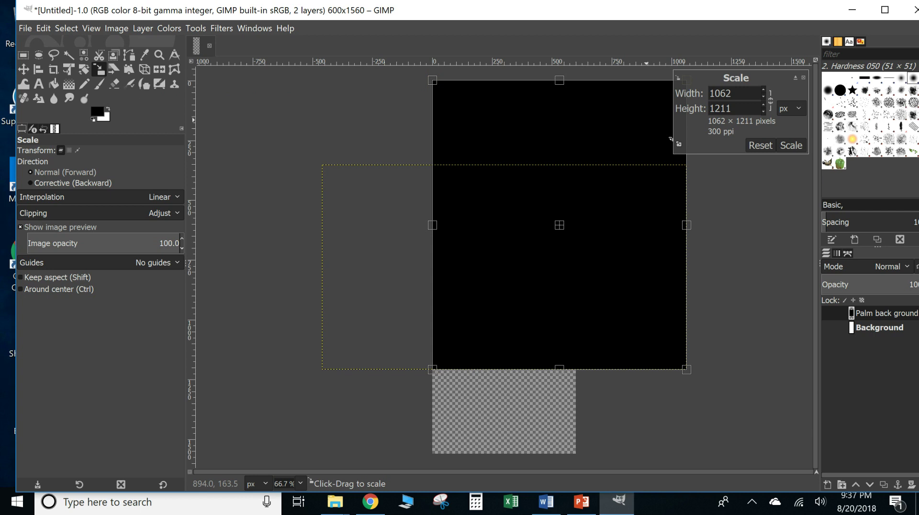
drag(689, 371, 575, 381)
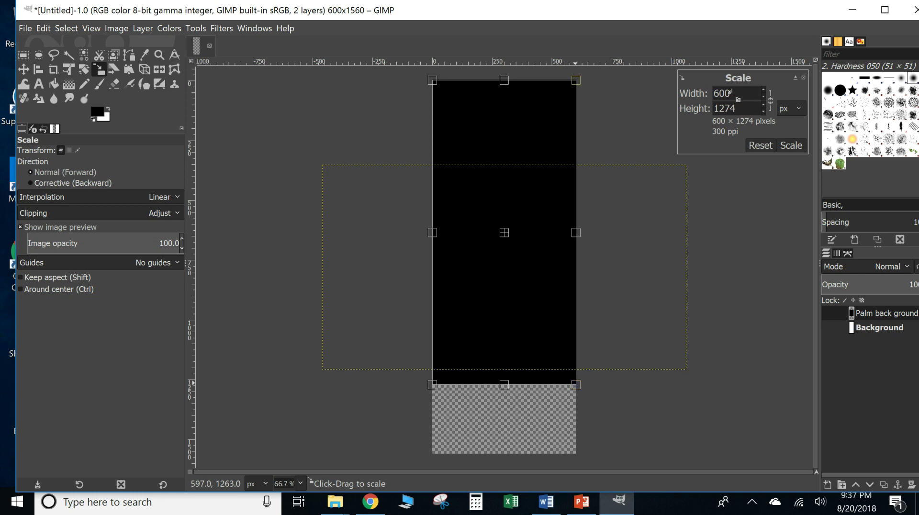
click(739, 108)
key(BackSpace)
key(BackSpace)
key(BackSpace)
text(1560)
key(Return)
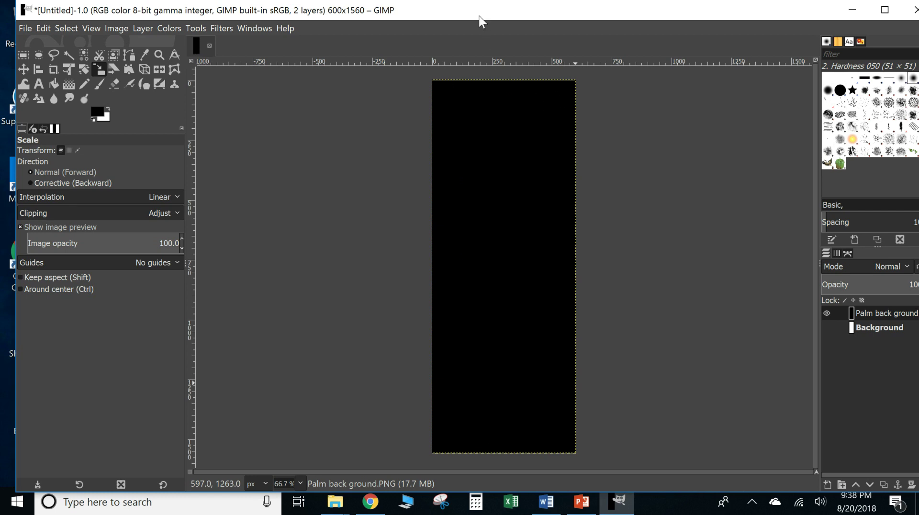
- Add Hear No Evil.png from the desktop as a layer and move it to the top of the canvas
drag(432, 11, 682, 21)
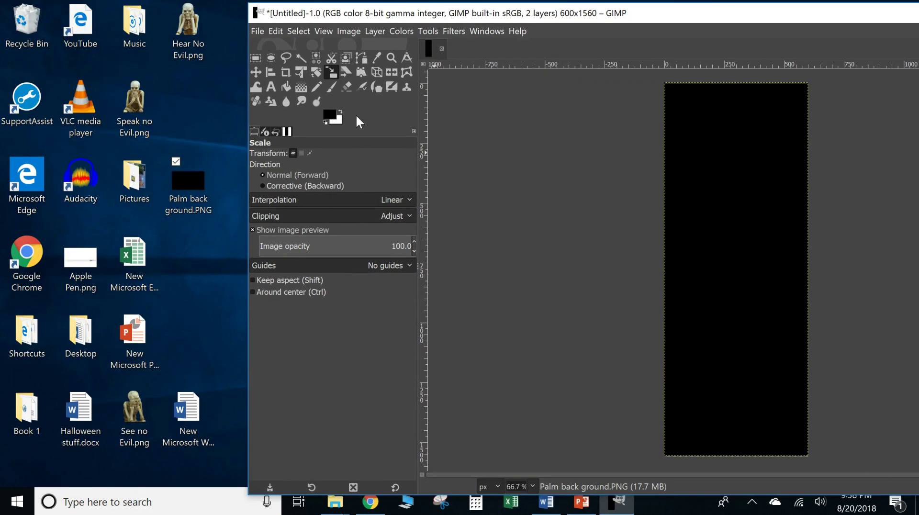
drag(191, 20, 747, 151)
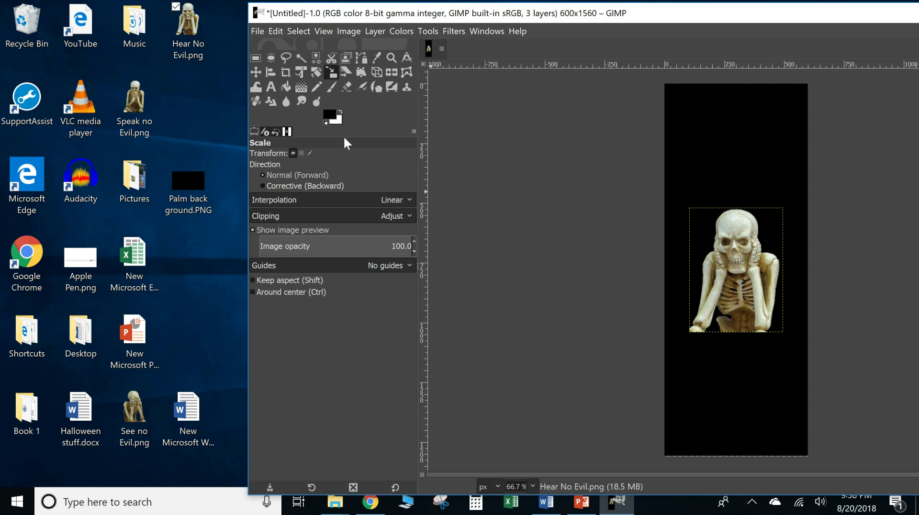
click(255, 73)
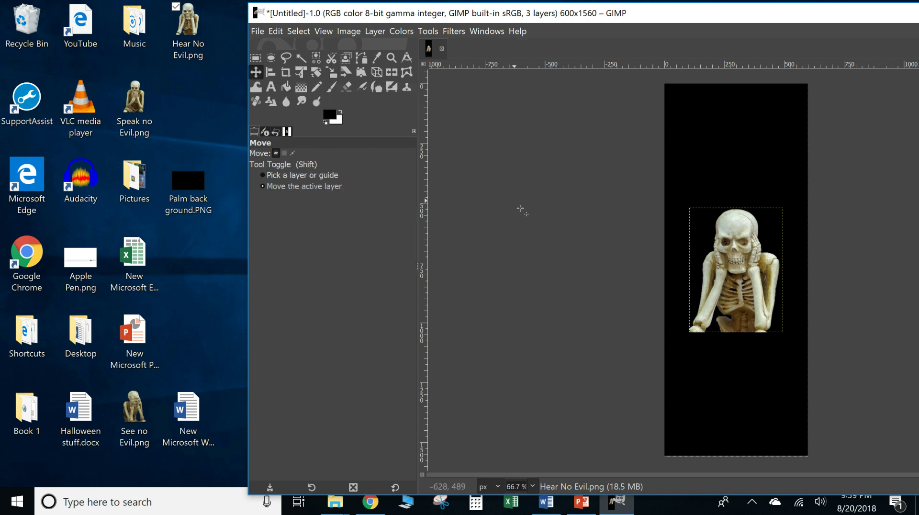
drag(741, 278, 742, 161)
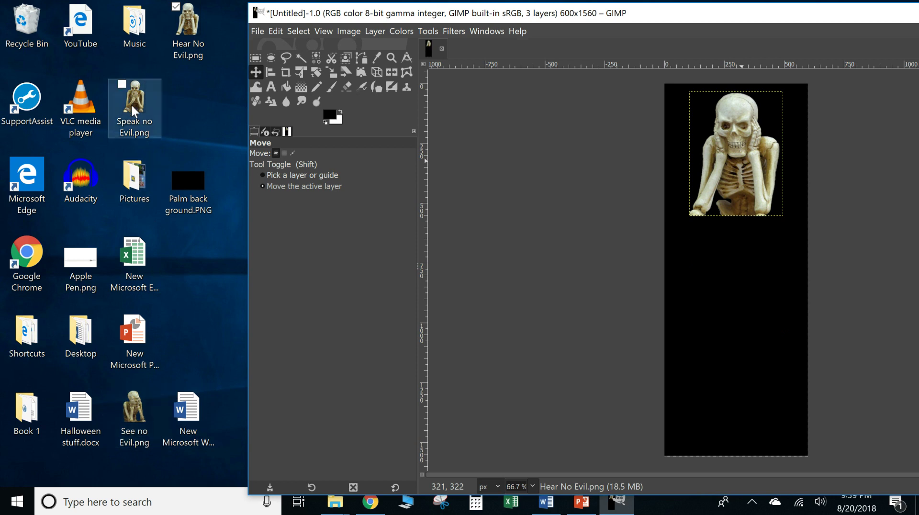
- Add See no Evil.png from the desktop as a layer and place it directly below the first skeleton
drag(127, 400, 755, 283)
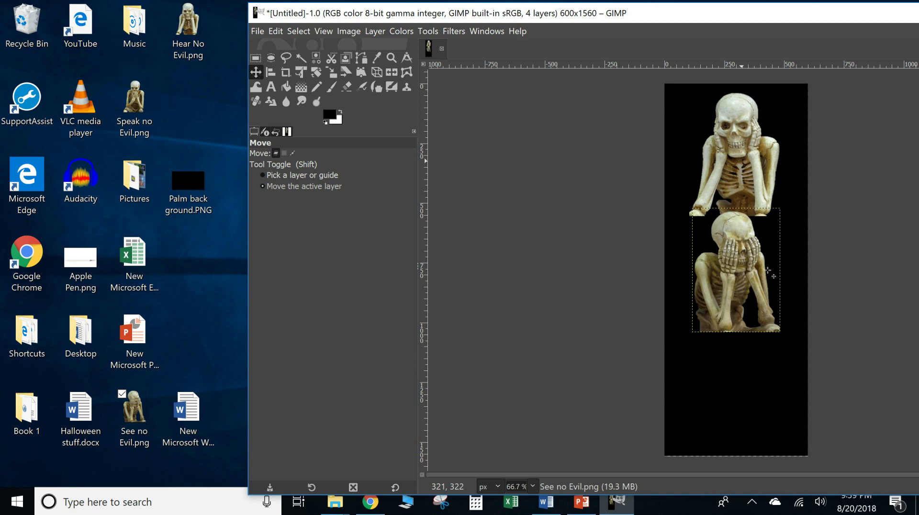
mouse_move(719, 250)
mouse_down()
mouse_move(722, 275)
mouse_move(722, 264)
mouse_up()
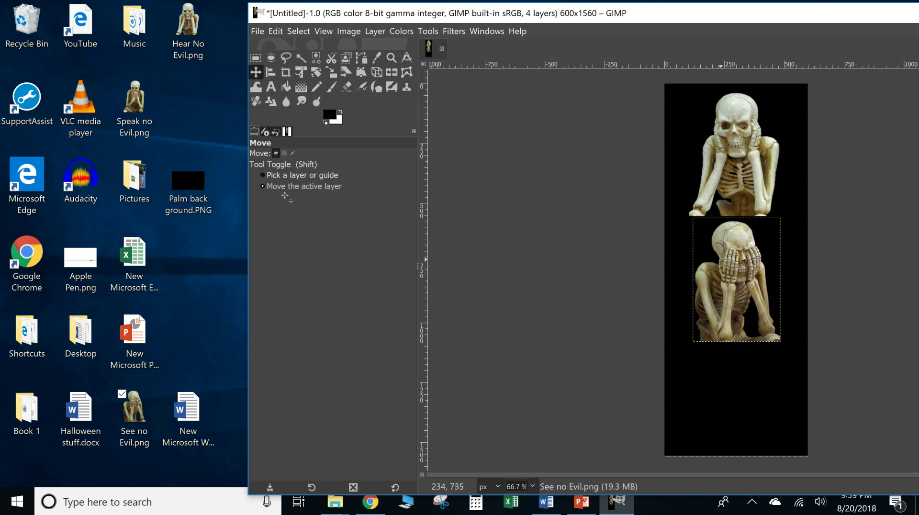
- Add Speak no Evil.png from the desktop as a layer and move it to the bottom edge of the canvas
drag(139, 105, 754, 397)
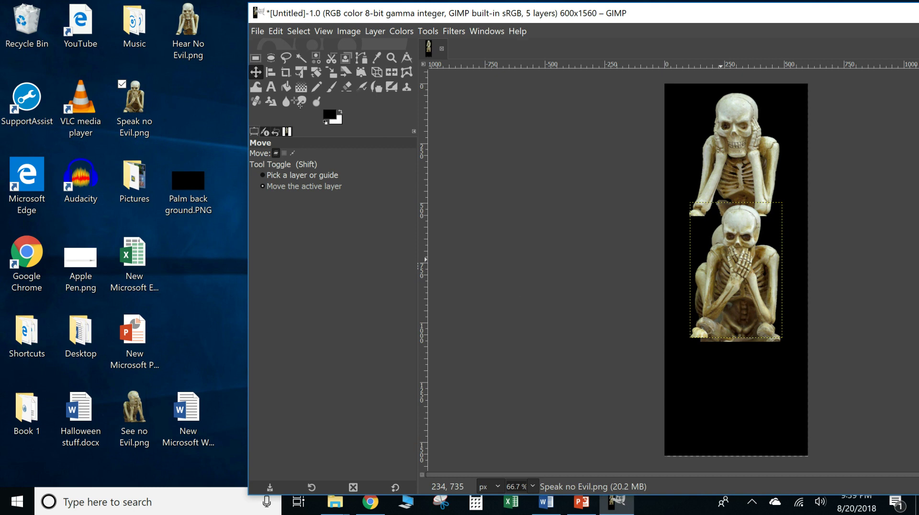
drag(732, 262, 749, 380)
key(Up)
key(Up)
key(Up)
key(Up)
key(Up)
key(Up)
key(Up)
key(Up)
key(Up)
key(Up)
key(Up)
key(Up)
key(Up)
key(Up)
key(Up)
key(Up)
key(Up)
key(Up)
key(Up)
key(Up)
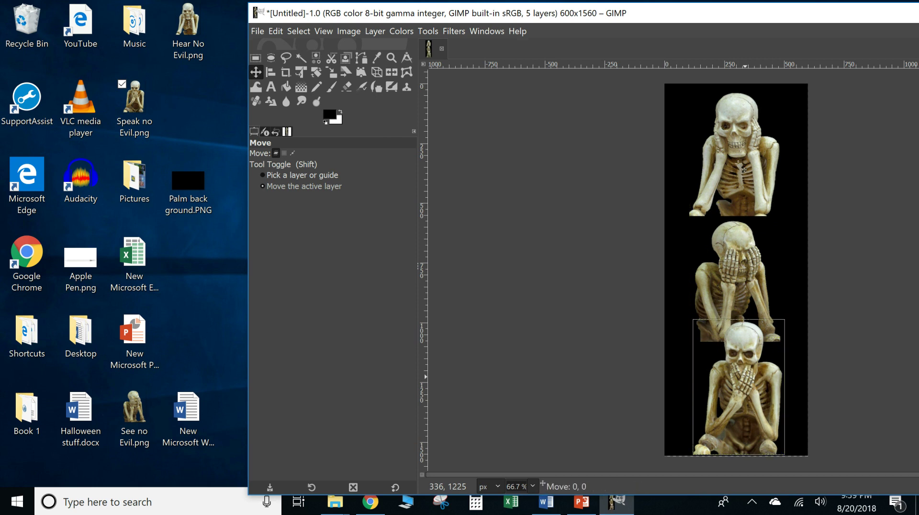
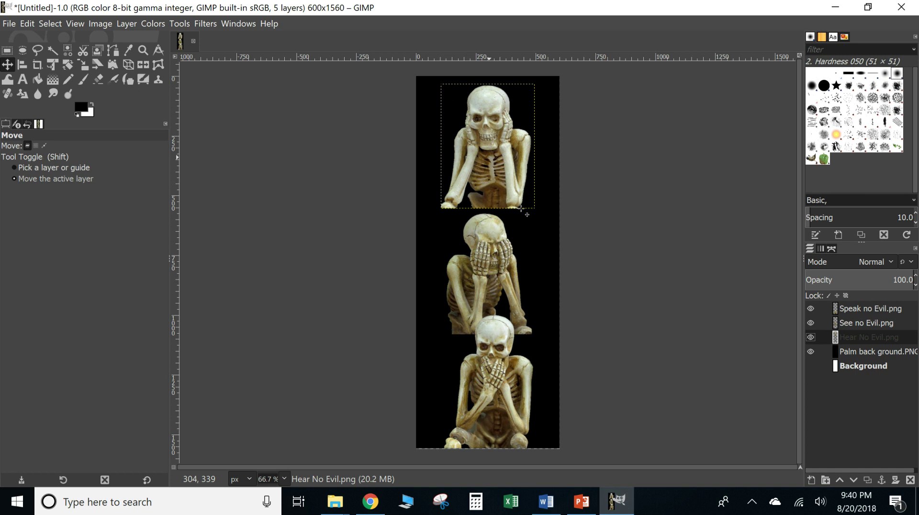
- Scale the Hear No Evil.png layer down to about 327 x 431 px, keeping its lower-right corner in place
click(84, 65)
drag(443, 86, 459, 107)
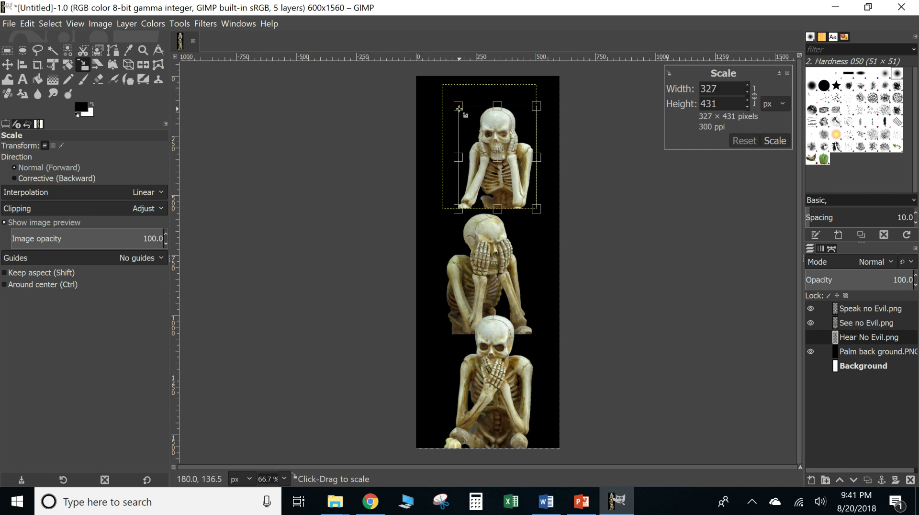
drag(459, 107, 459, 108)
click(773, 142)
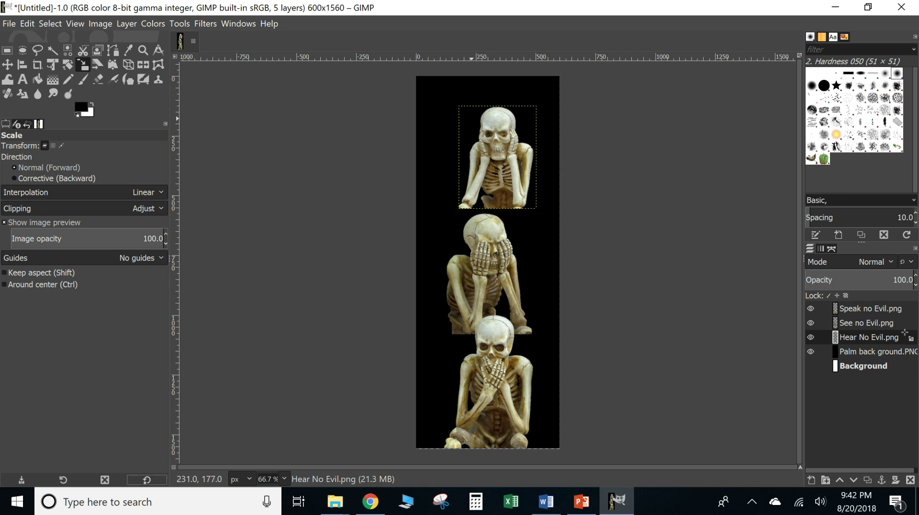
- Scale the Speak no Evil.png layer to 375 x 450 px at the bottom of the canvas
click(857, 310)
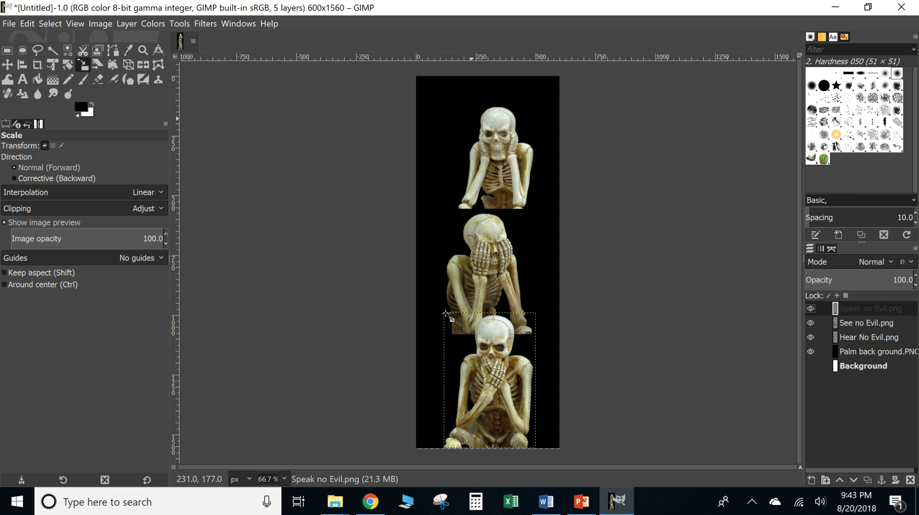
drag(443, 313, 446, 340)
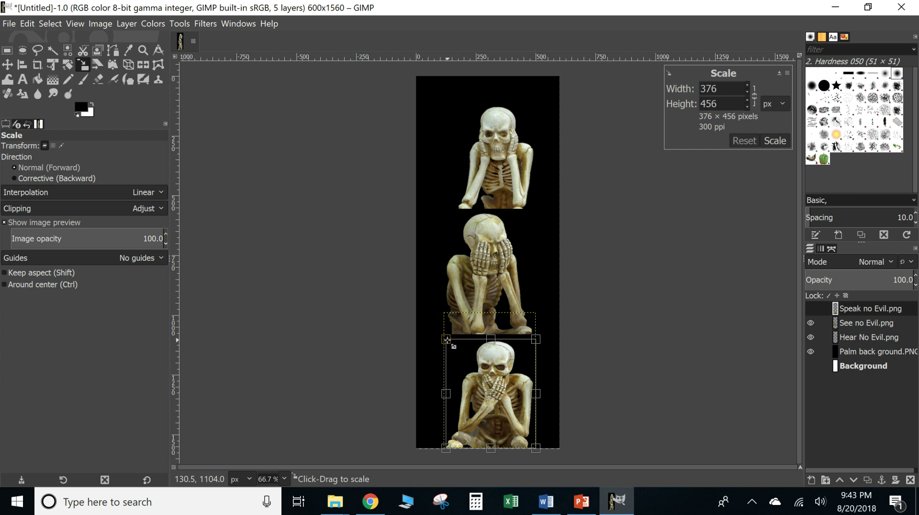
drag(446, 340, 447, 340)
click(721, 88)
text(5)
click(730, 105)
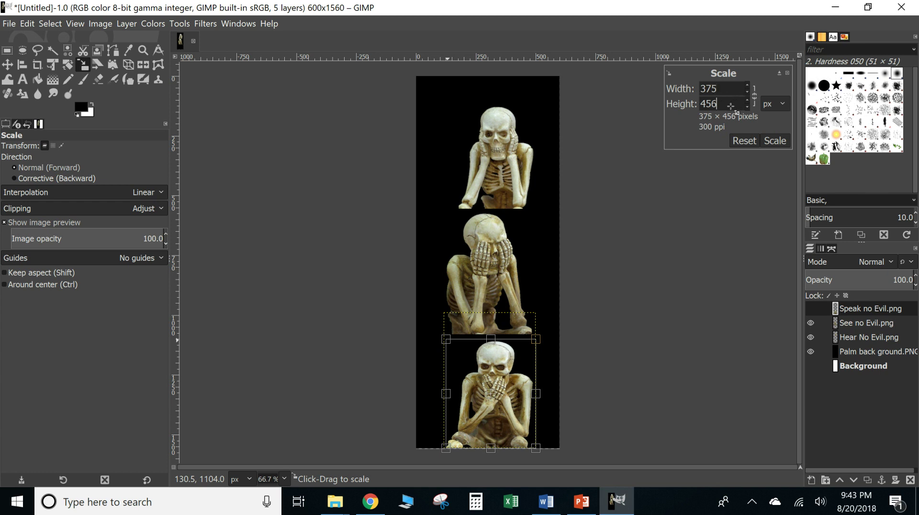
text(0)
click(774, 141)
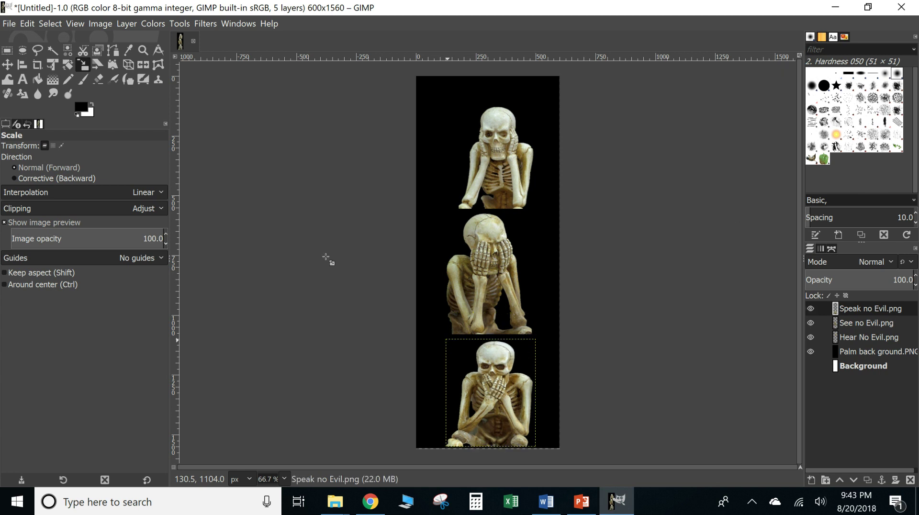
- Try to scale the See no Evil.png layer to 375 x 450 px
click(863, 323)
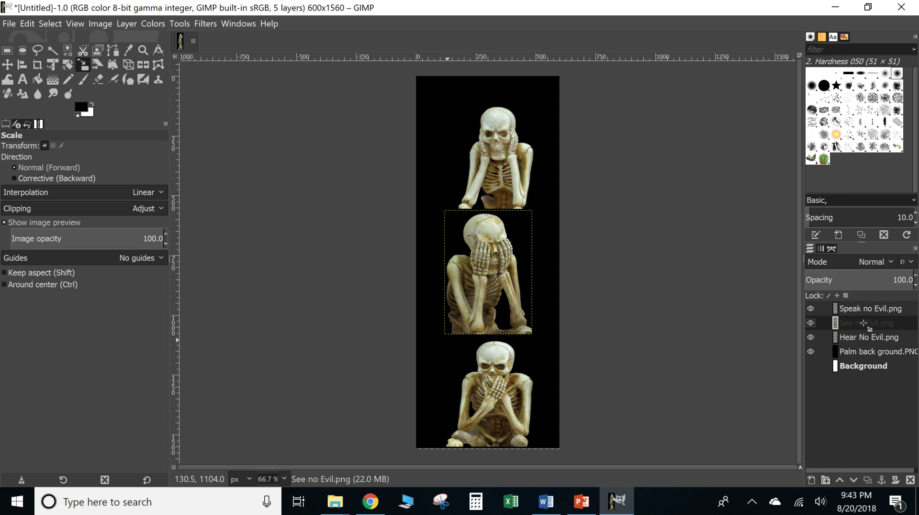
click(479, 271)
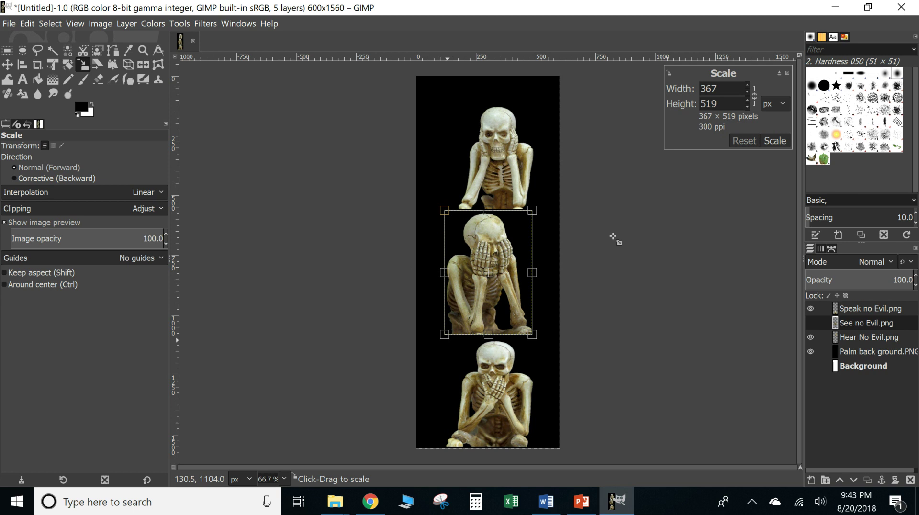
click(722, 88)
key(BackSpace)
key(BackSpace)
text(75)
click(726, 104)
key(BackSpace)
key(BackSpace)
key(BackSpace)
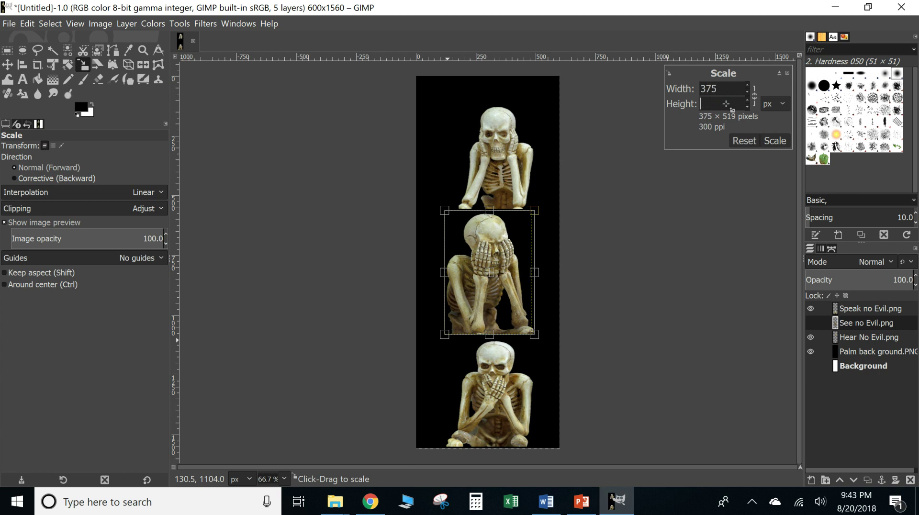
text(450)
key(Return)
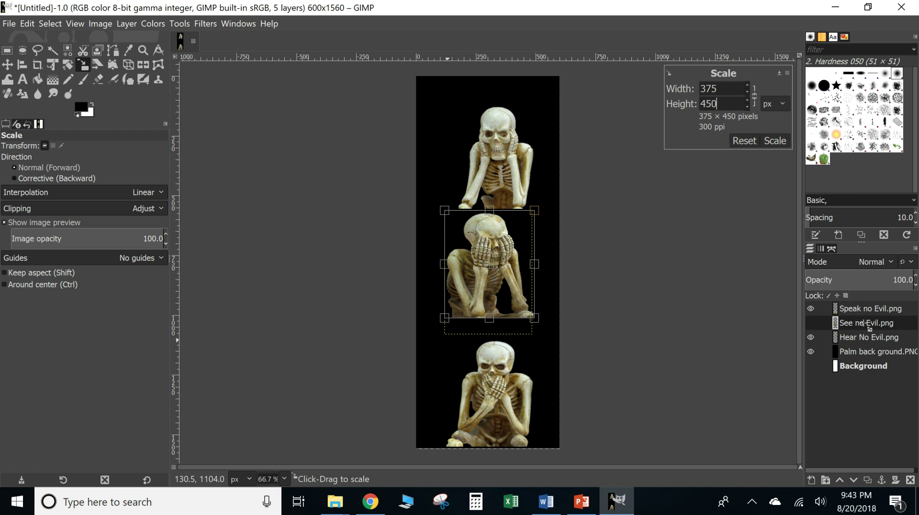
click(859, 338)
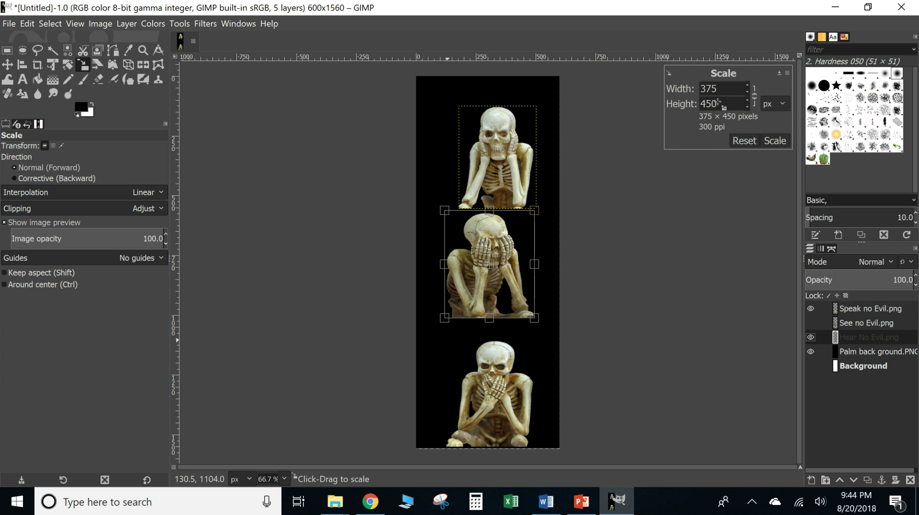
click(842, 323)
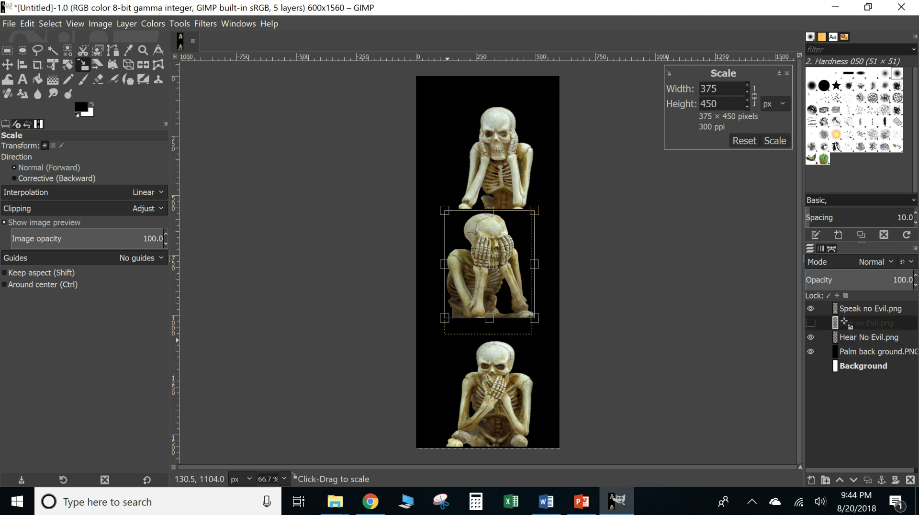
click(871, 309)
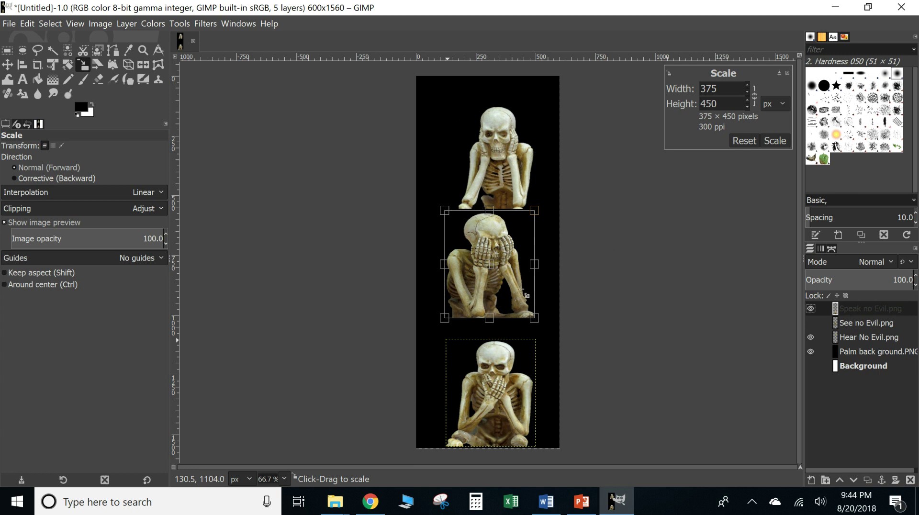
click(501, 158)
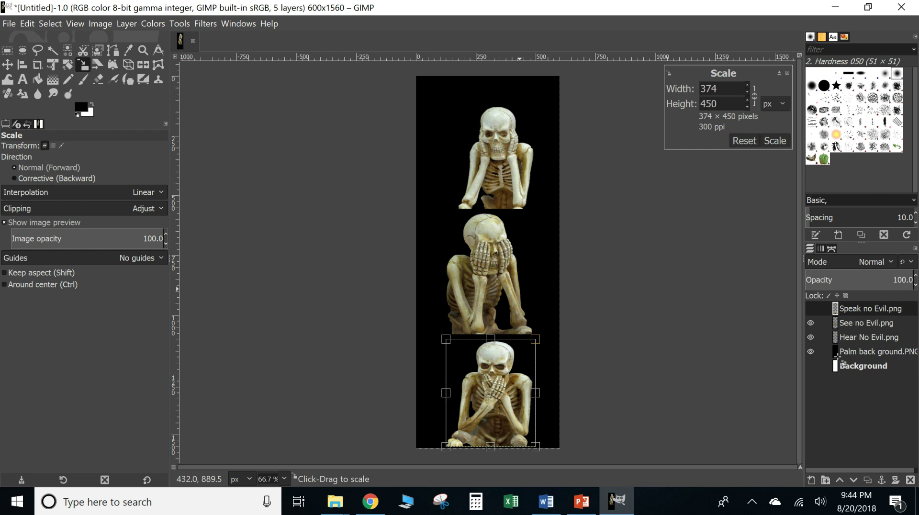
- Move the Hear No Evil.png layer about 30 px left and 53 px up
click(861, 337)
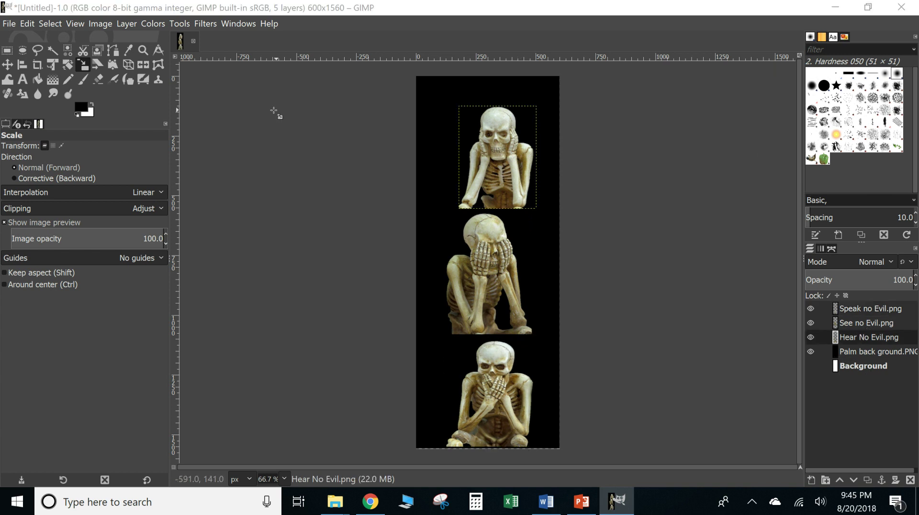
click(7, 63)
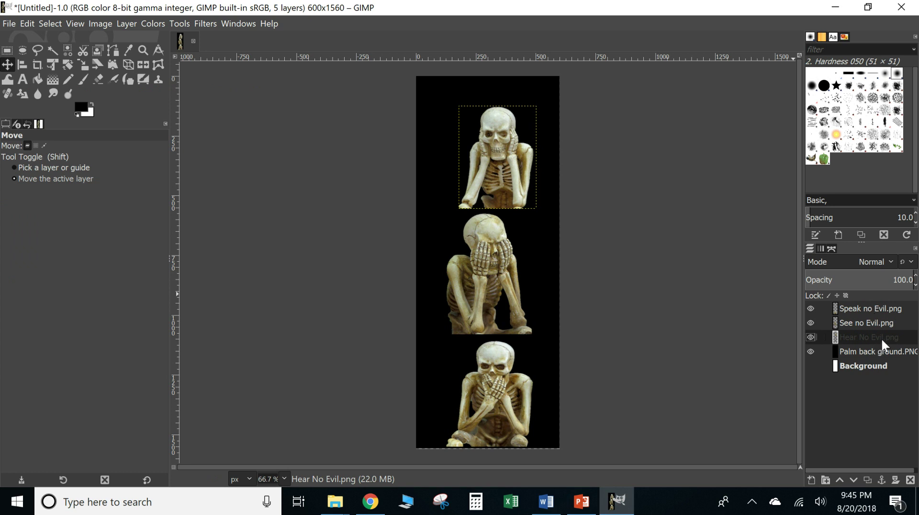
drag(484, 170, 478, 158)
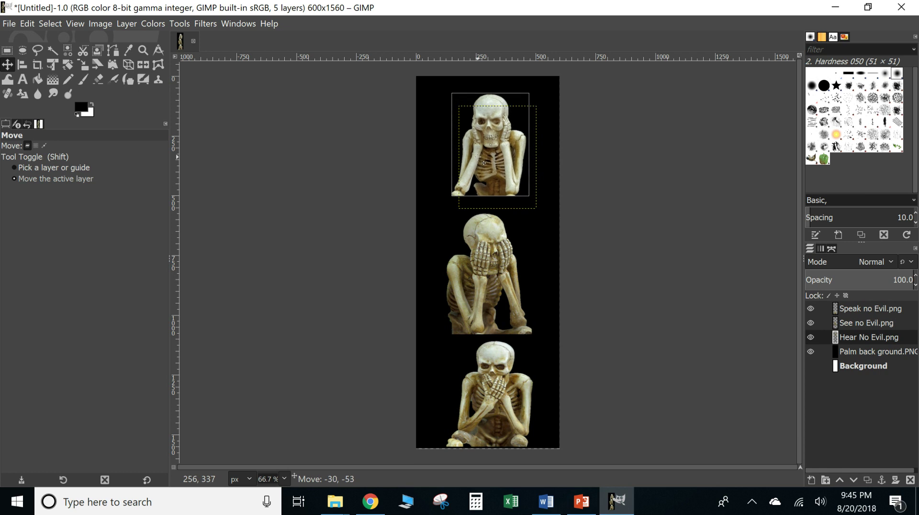
drag(476, 156, 474, 163)
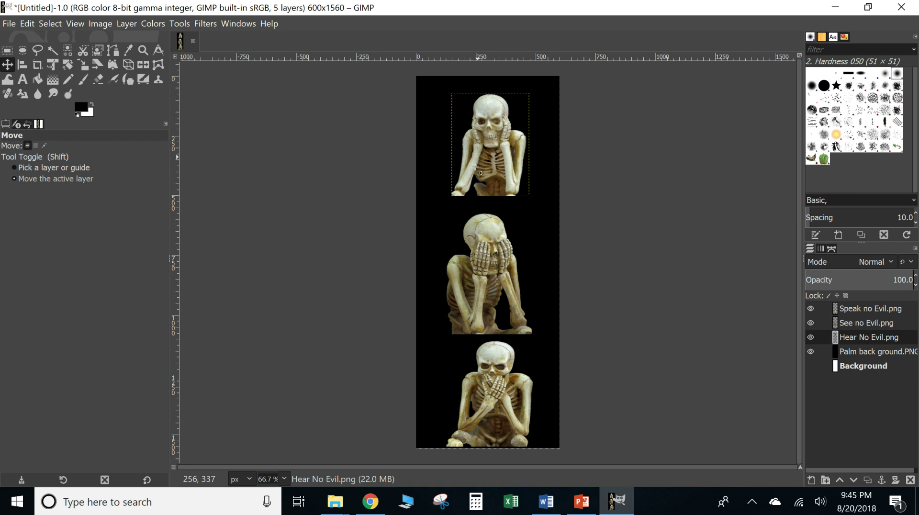
- Move the See no Evil.png and Speak no Evil.png layers slightly up and to the right, leaving a gap below the lowest skeleton
click(857, 324)
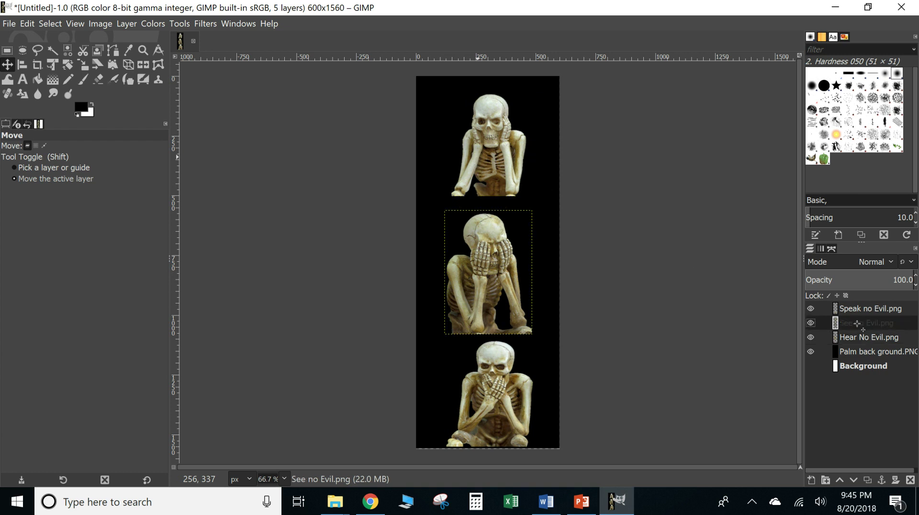
drag(487, 272, 492, 264)
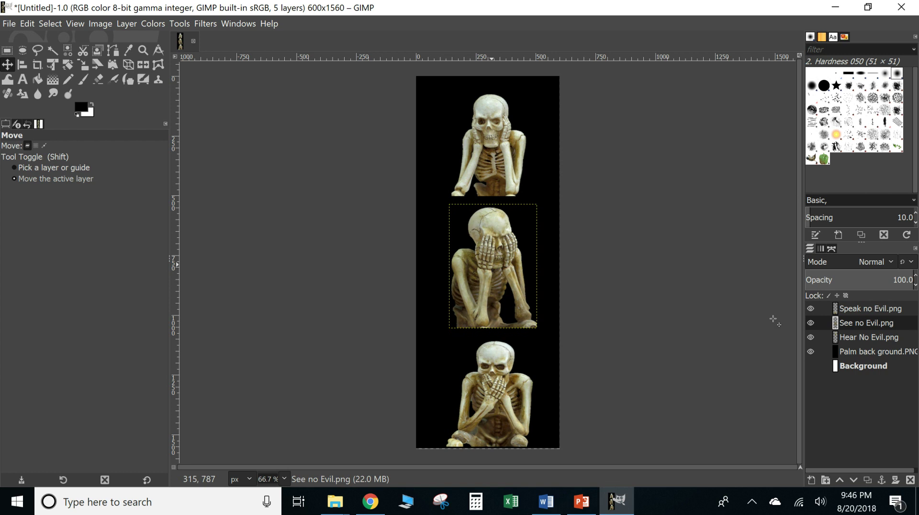
click(851, 309)
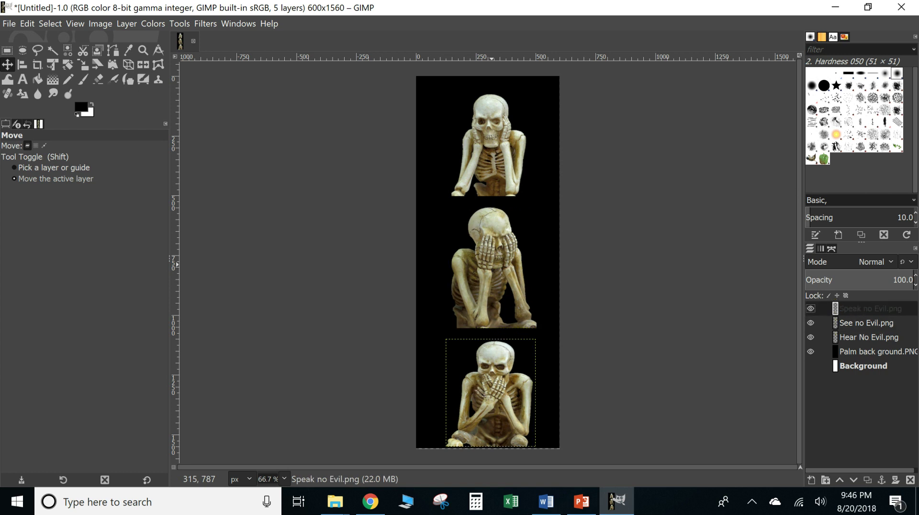
drag(500, 403, 500, 386)
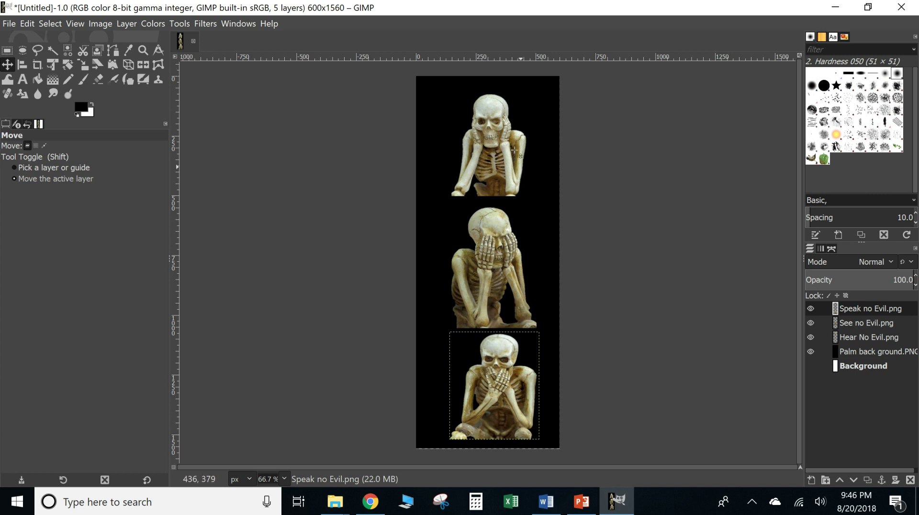
- Try to centre the three skeleton layers horizontally with the Align tool, relative to the image
click(21, 67)
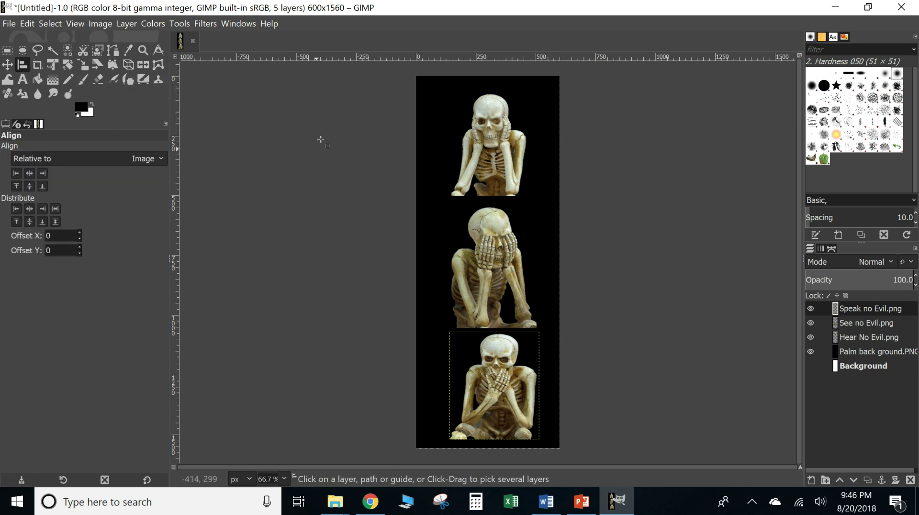
drag(429, 83, 553, 445)
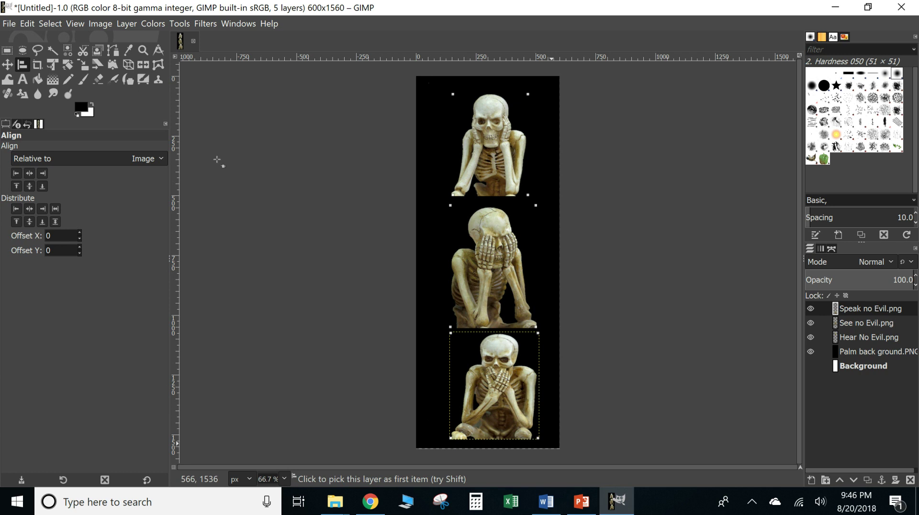
click(29, 174)
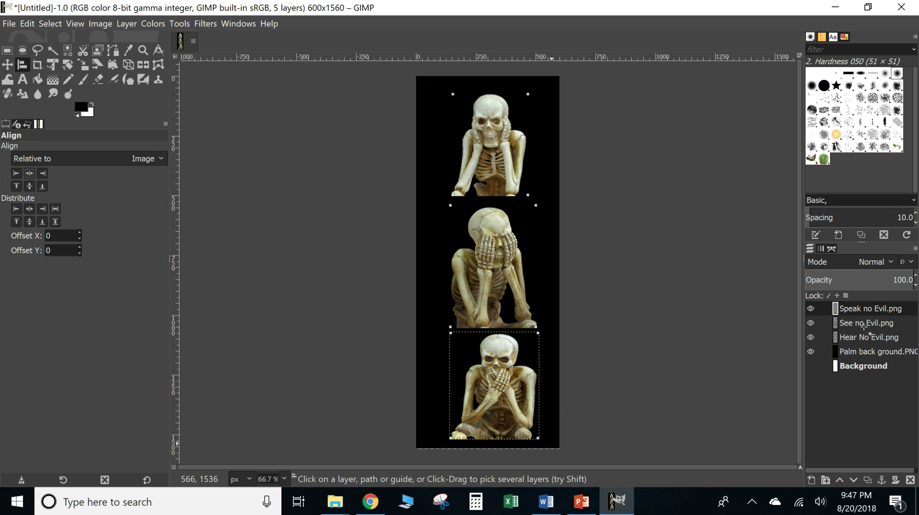
- Try to scale the See no Evil.png layer down to about 343 x 497 px from its upper-left corner
click(863, 324)
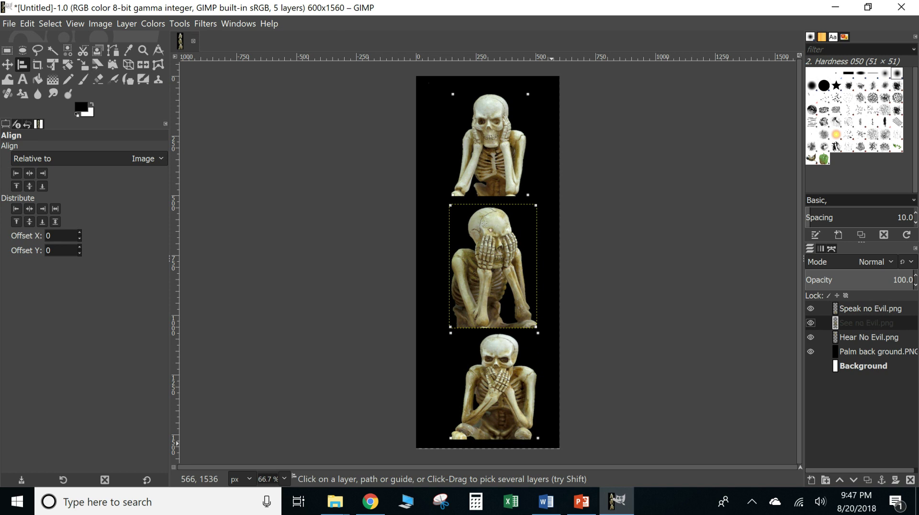
key(shift+s)
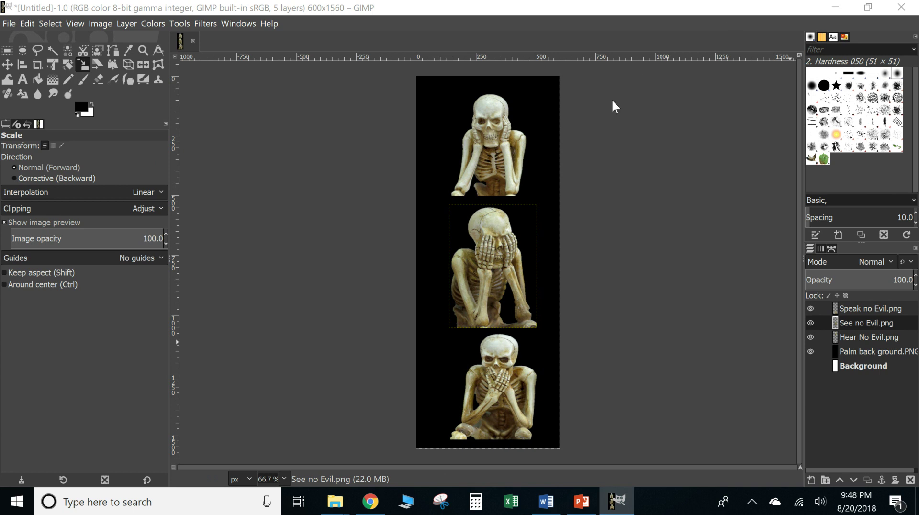
click(452, 205)
drag(449, 203, 453, 205)
drag(453, 207, 454, 209)
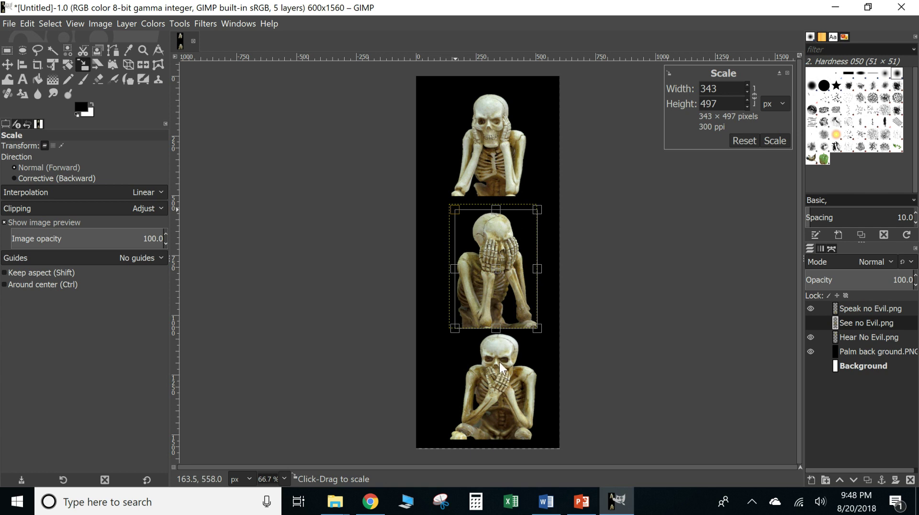
- Check the pixel dimensions of the Speak no Evil.png and See no Evil.png layers with the Scale tool
click(862, 305)
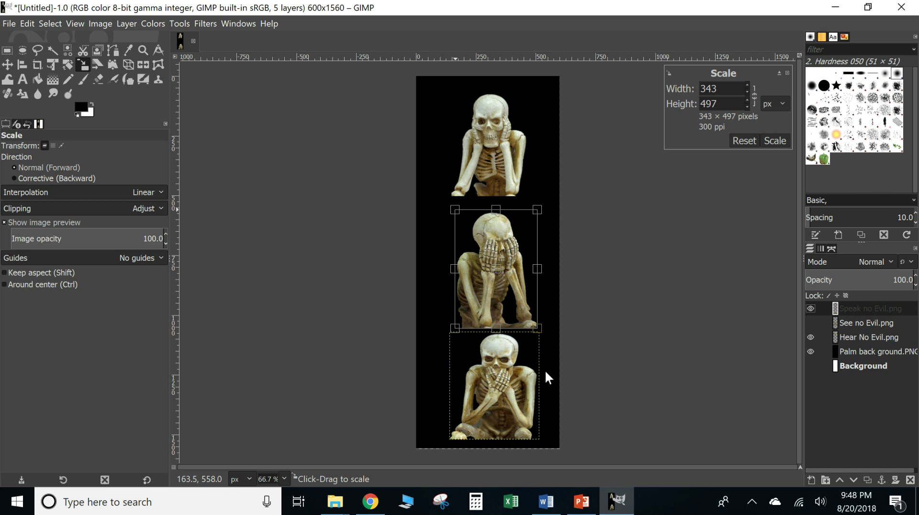
click(454, 335)
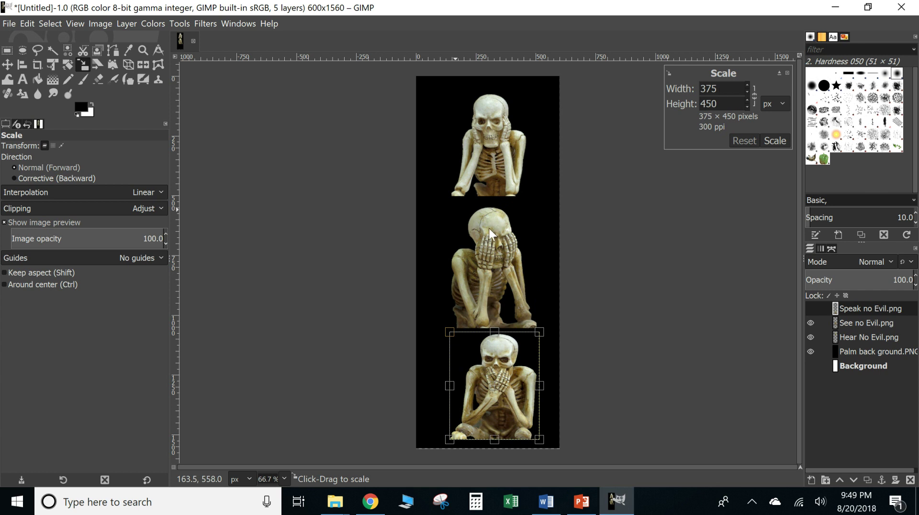
click(866, 320)
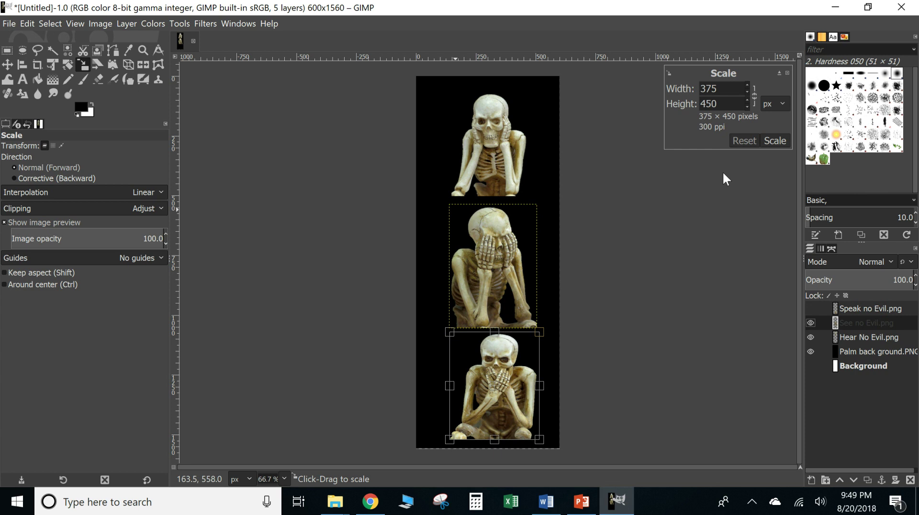
click(530, 252)
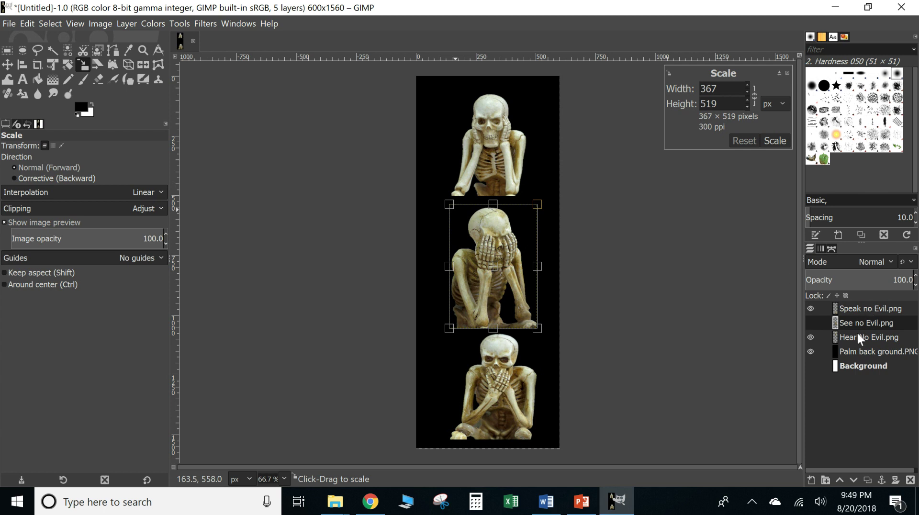
- Scale the Hear No Evil.png layer to 330 x 430 px
drag(857, 331, 735, 290)
click(487, 162)
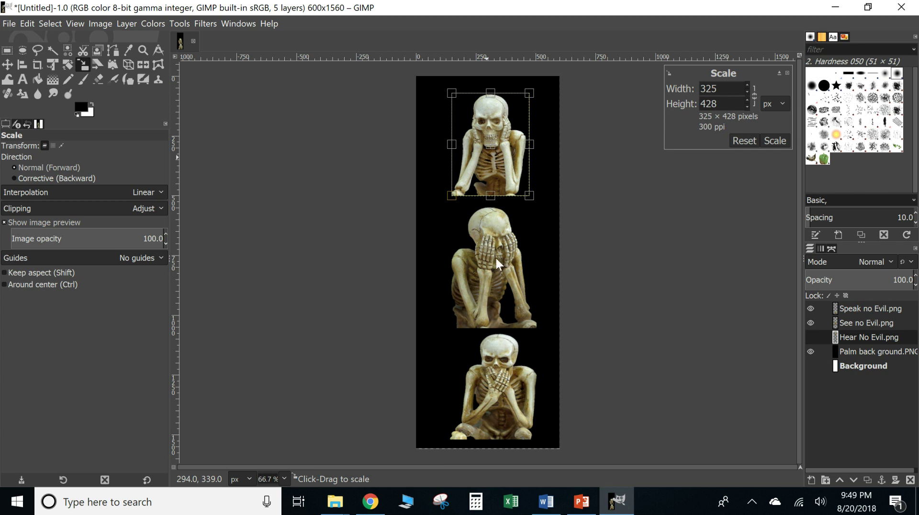
click(725, 104)
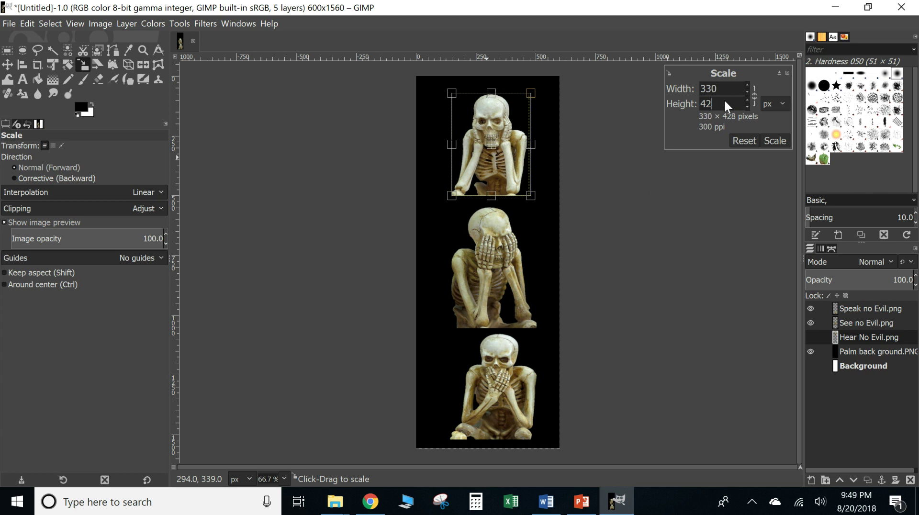
key(Tab)
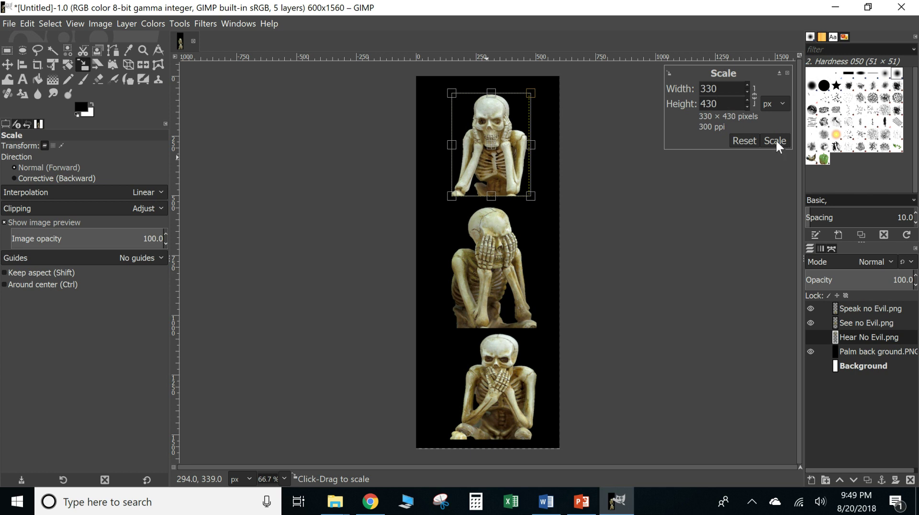
click(775, 141)
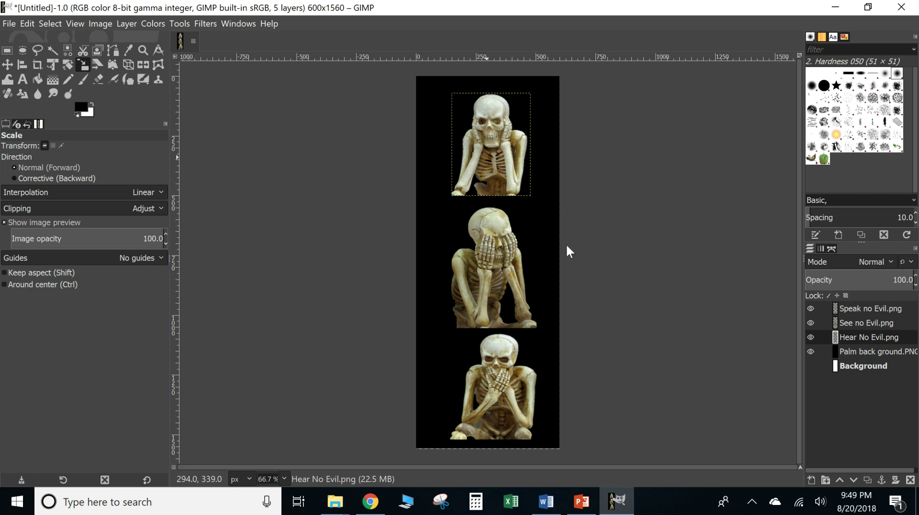
- Set the See no Evil.png layer's scale dimensions to 330 x 430 px
click(864, 323)
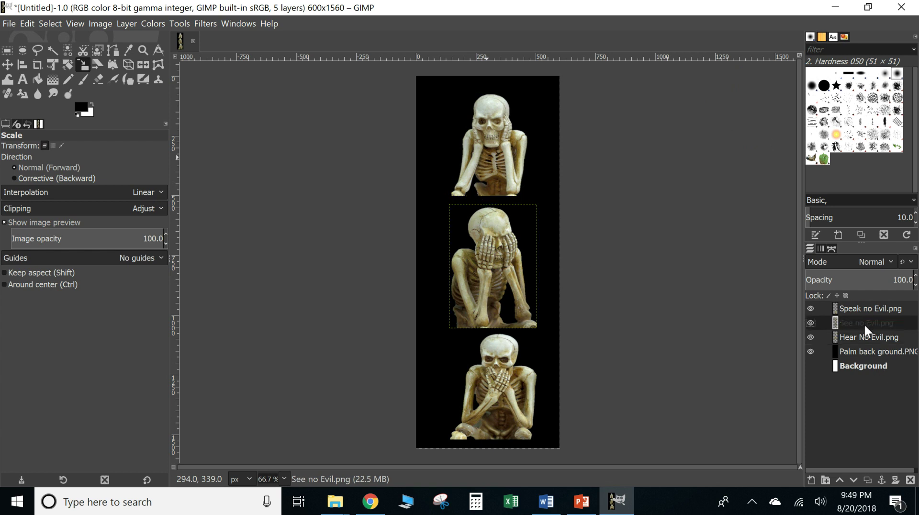
click(525, 279)
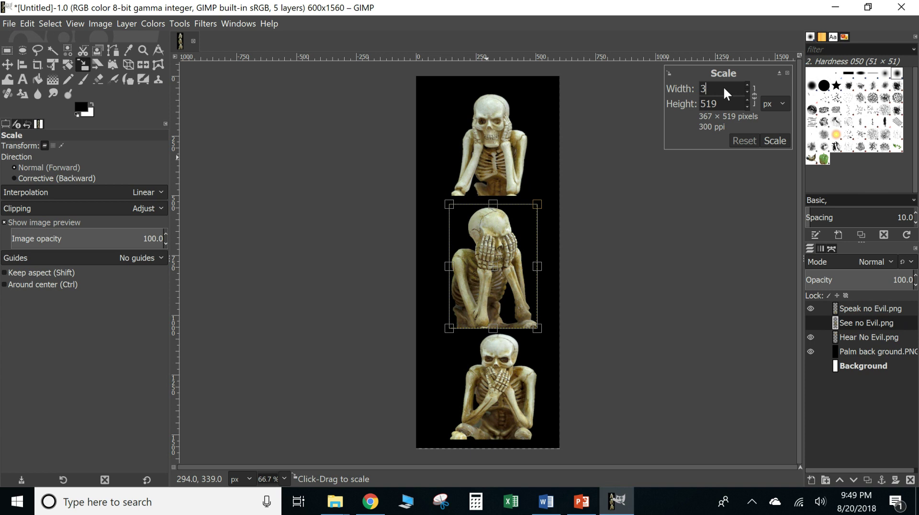
click(722, 104)
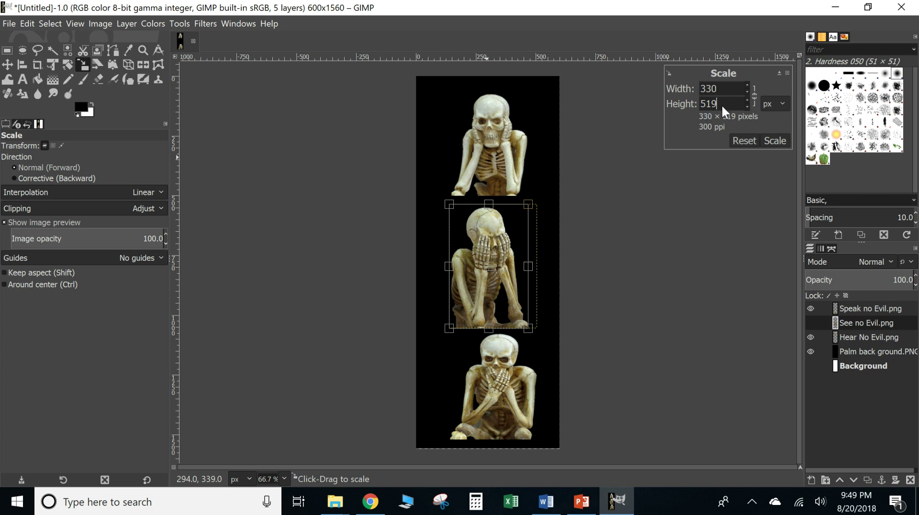
key(BackSpace)
key(Return)
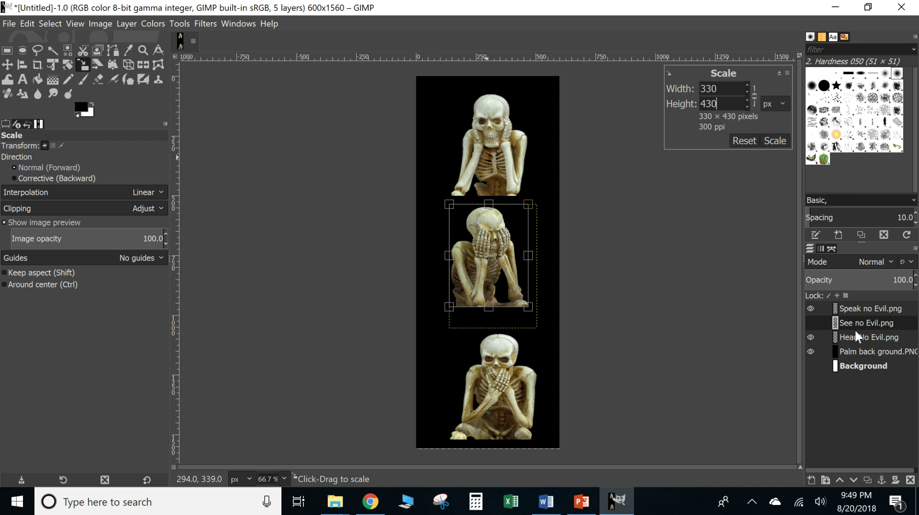
- Scale the Speak no Evil.png layer to 330 x 430 px
click(855, 309)
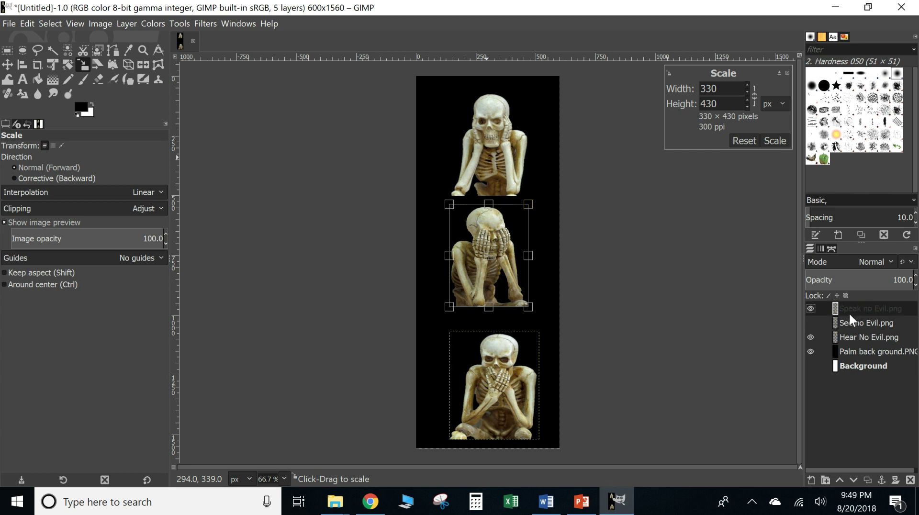
click(503, 363)
key(BackSpace)
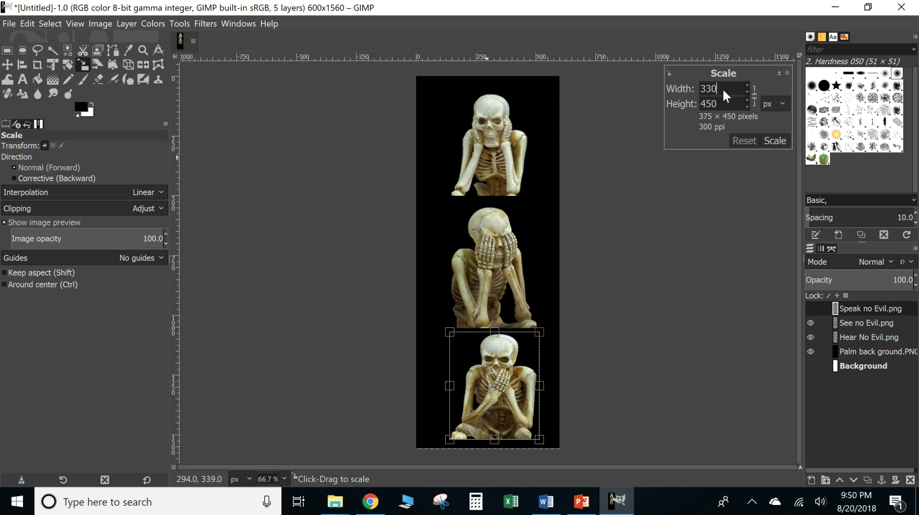
click(727, 105)
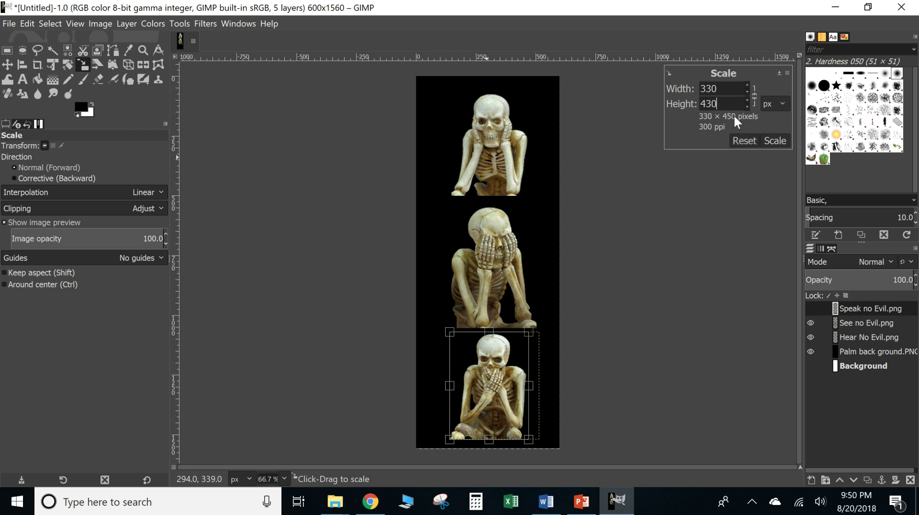
key(Tab)
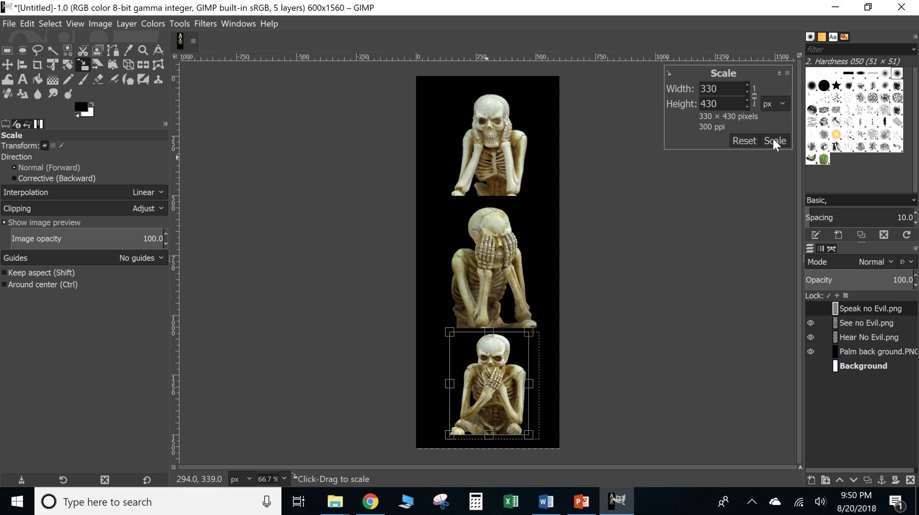
click(772, 139)
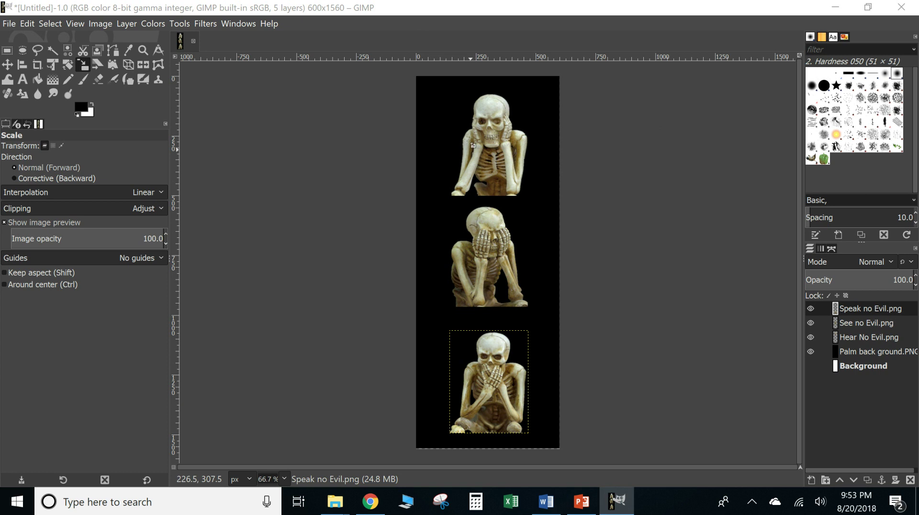
- Try to centre all three skeleton layers horizontally relative to the image with the Alignment tool
click(22, 65)
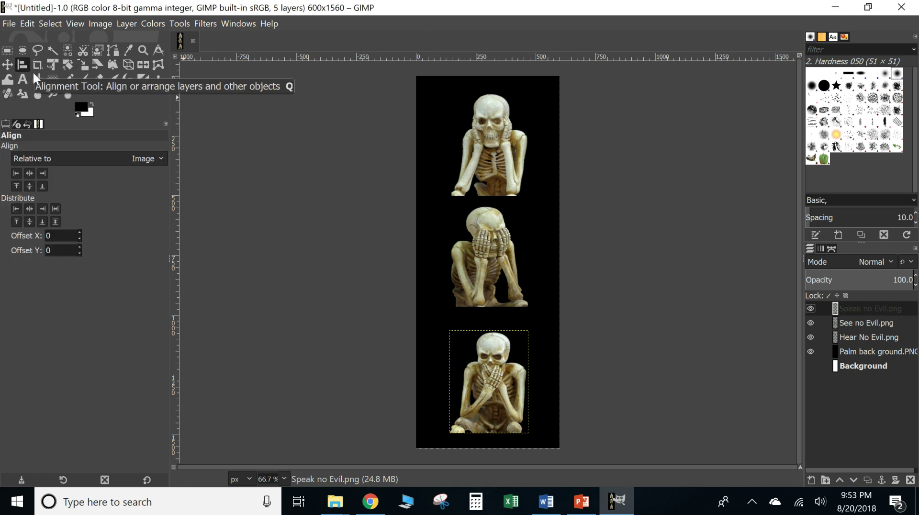
drag(428, 84, 546, 441)
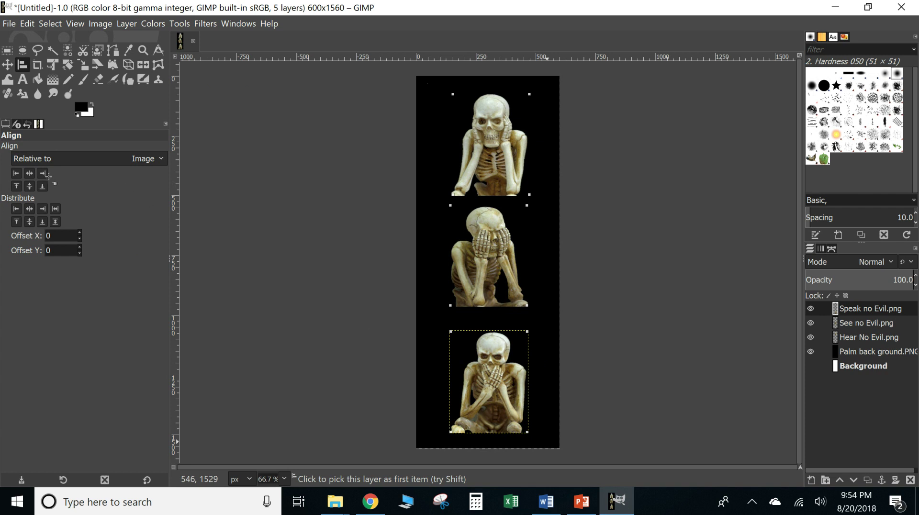
click(30, 174)
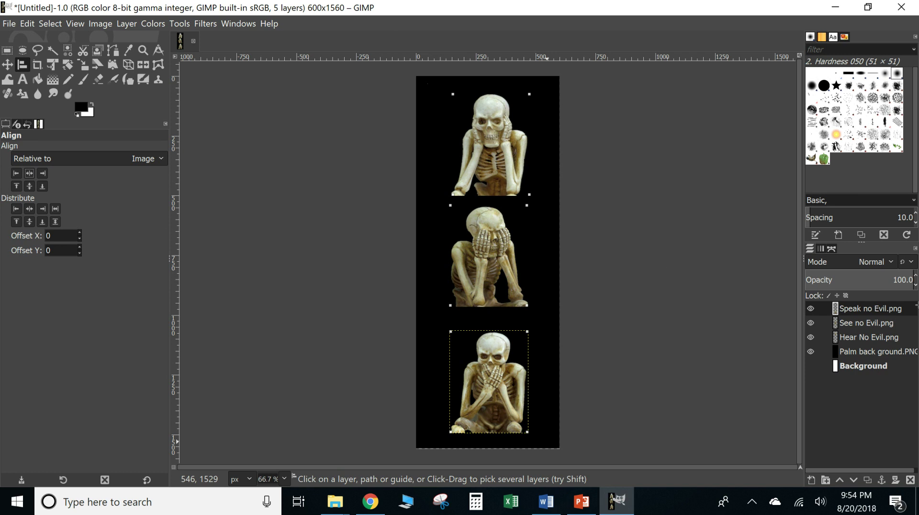
- Try to centre the skeleton layers horizontally relative to the image one at a time
click(860, 324)
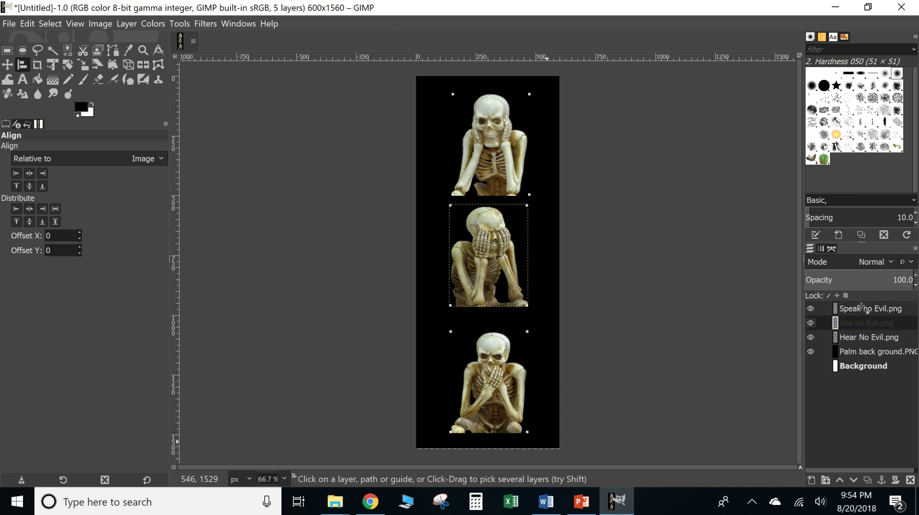
drag(862, 308, 442, 87)
drag(443, 86, 535, 200)
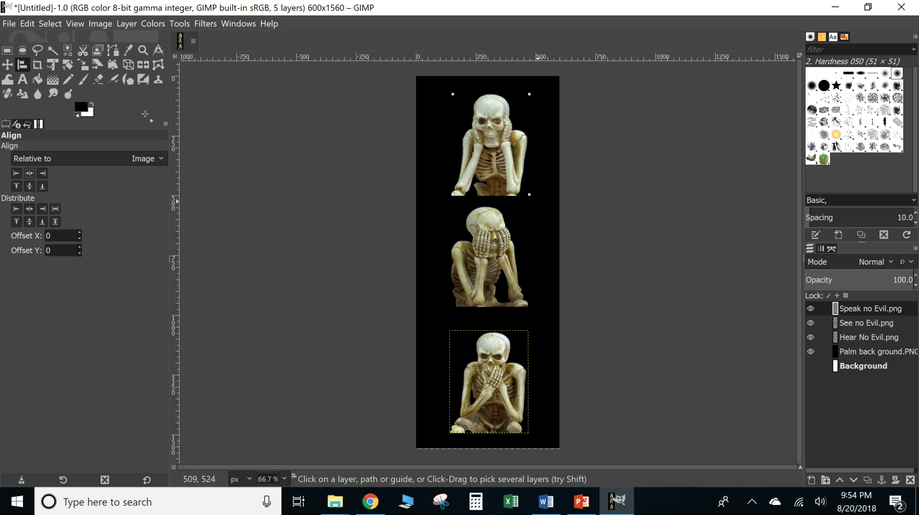
drag(431, 201, 546, 310)
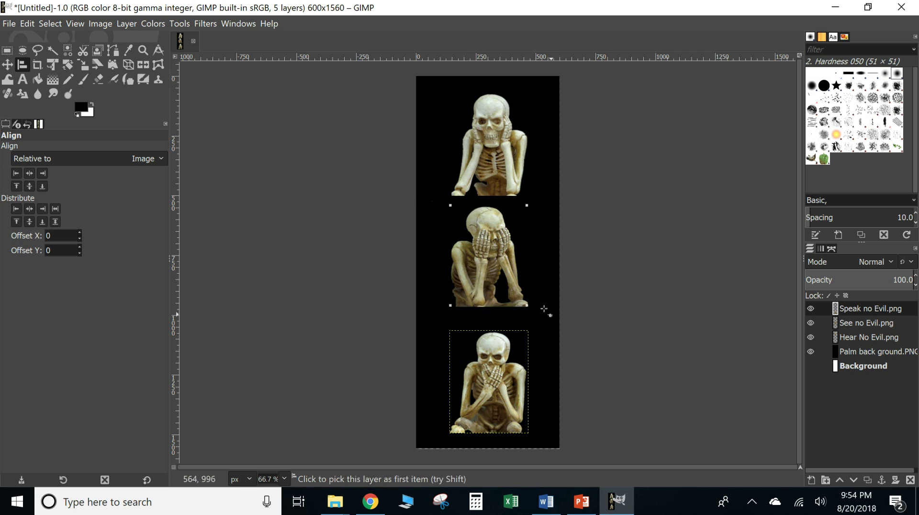
click(30, 174)
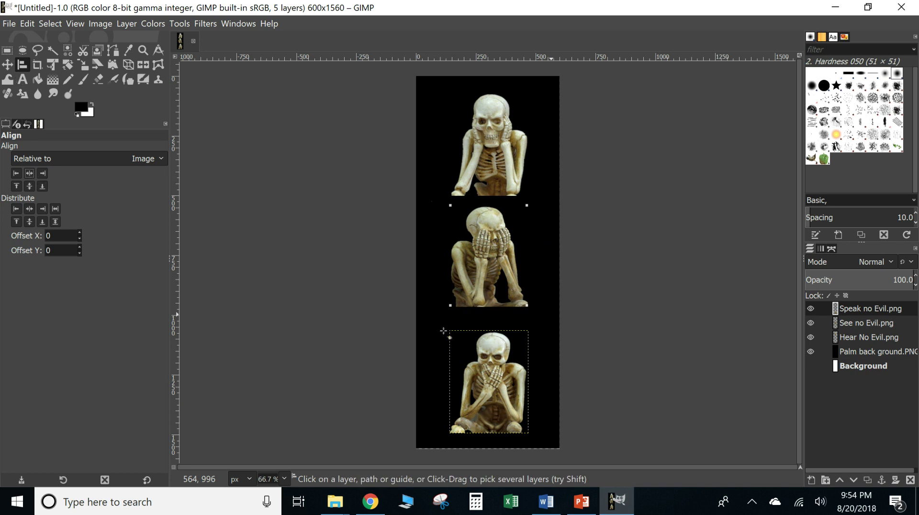
drag(440, 324, 541, 439)
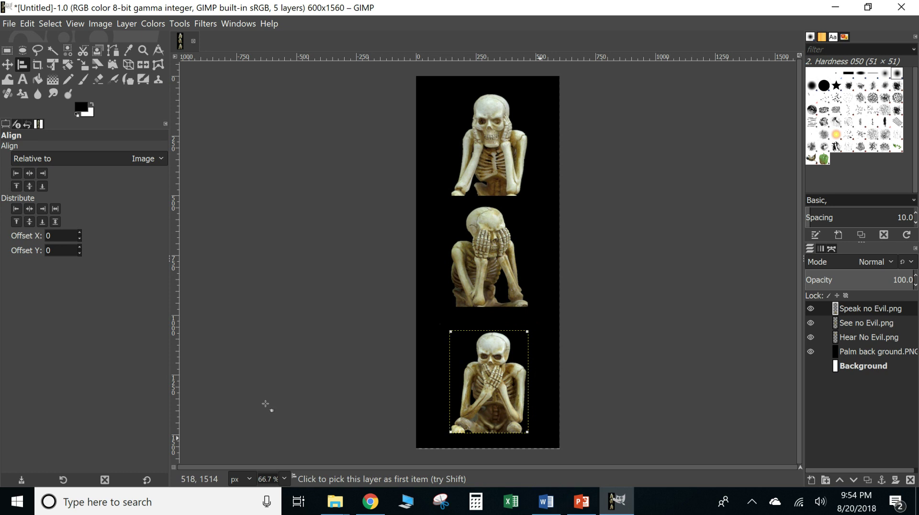
click(33, 178)
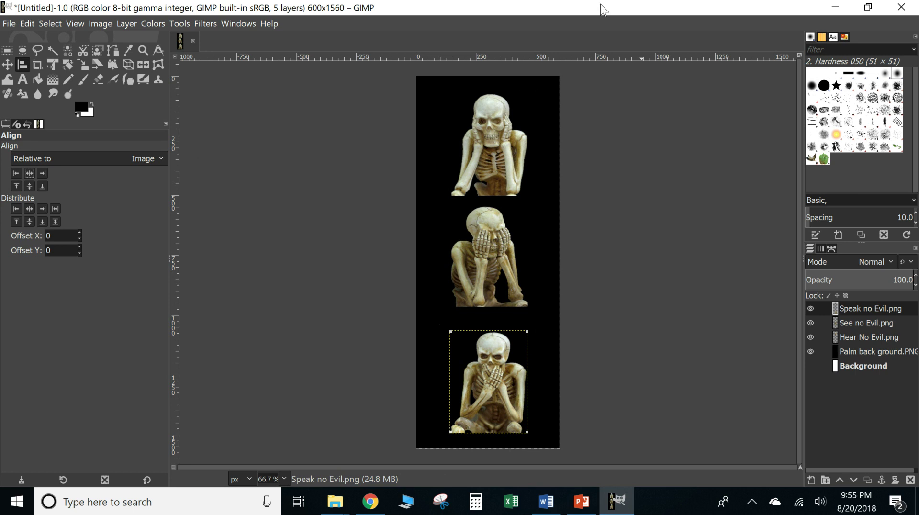
- Export the image to the Desktop as Skel Pic.png, keeping the offered PNG options
click(8, 25)
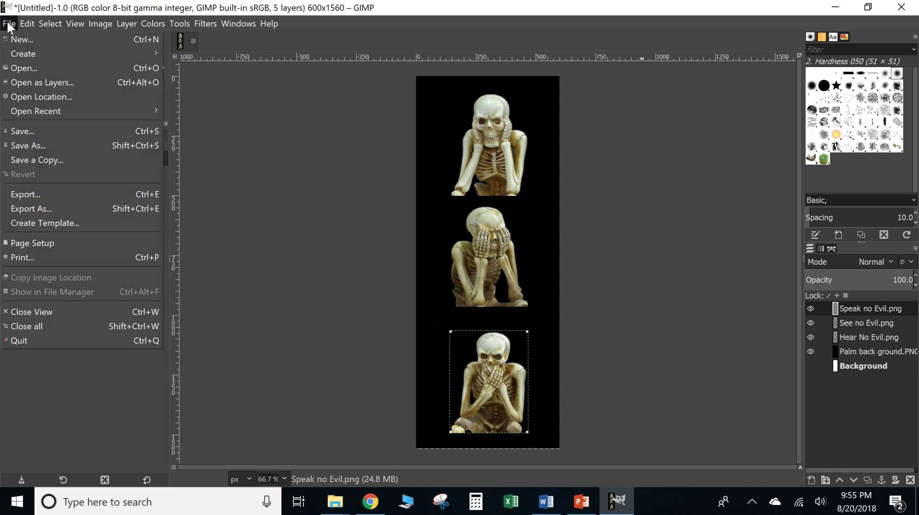
click(35, 206)
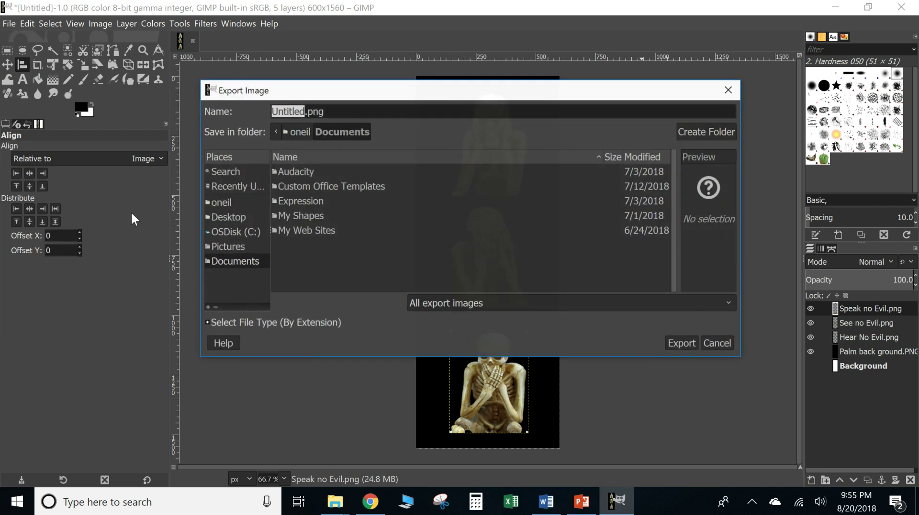
click(226, 216)
click(306, 111)
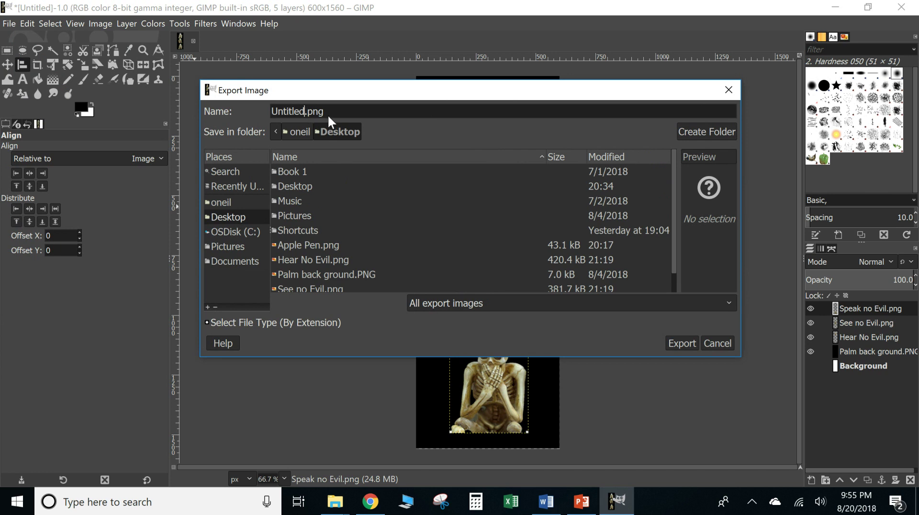
key(BackSpace)
key(BackSpace)
key(BackSpace)
key(BackSpace)
key(BackSpace)
key(BackSpace)
key(BackSpace)
key(BackSpace)
text(Skel Pic)
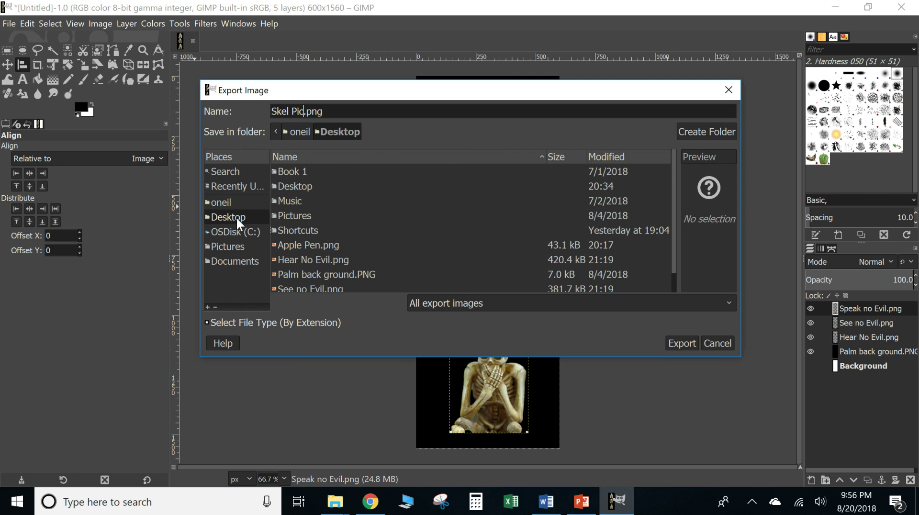
click(684, 340)
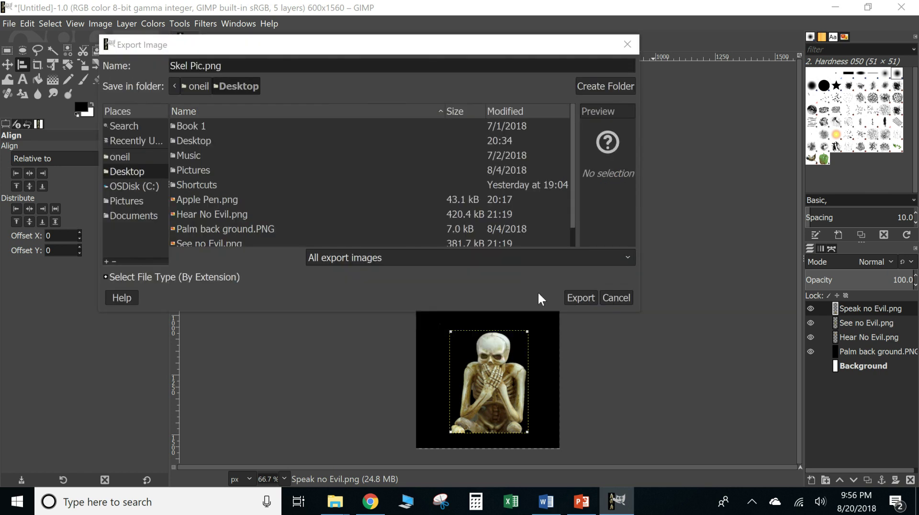
click(581, 298)
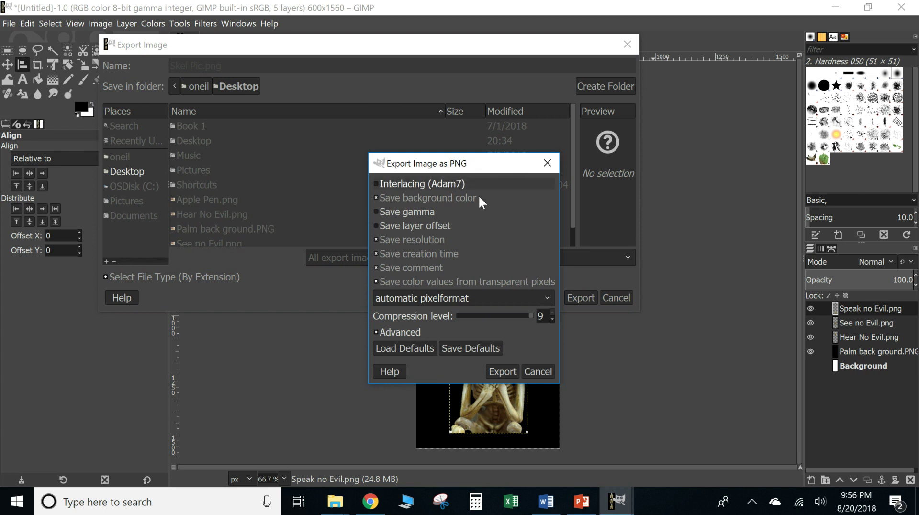
click(509, 372)
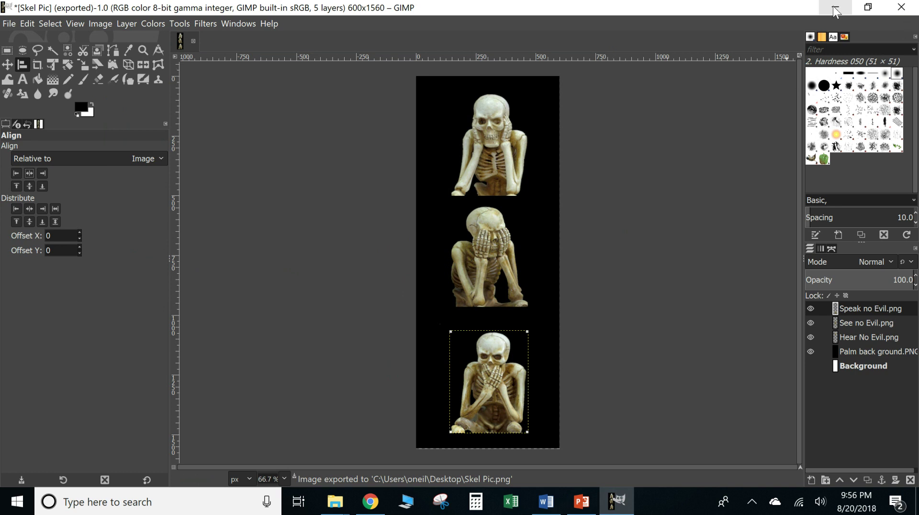
- Minimize GIMP, view the exported Skel Pic.png from the desktop, and close the viewer
click(833, 8)
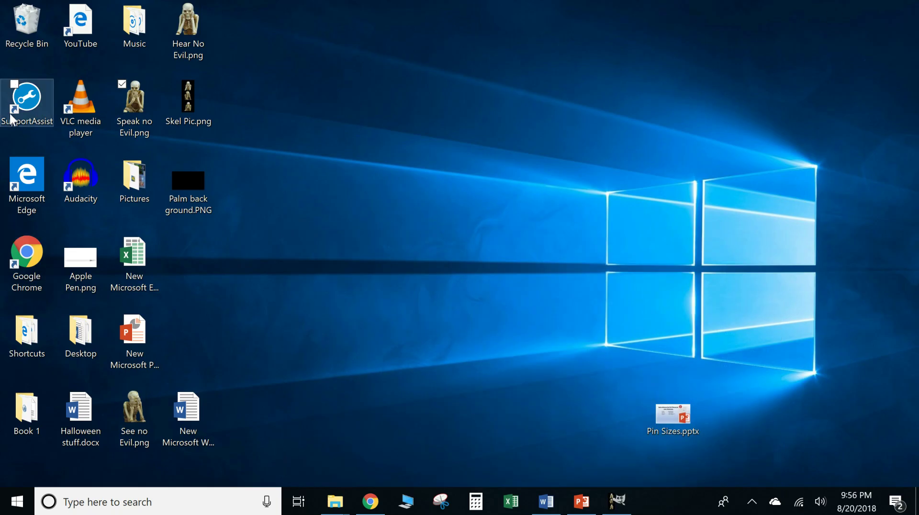
double_click(188, 98)
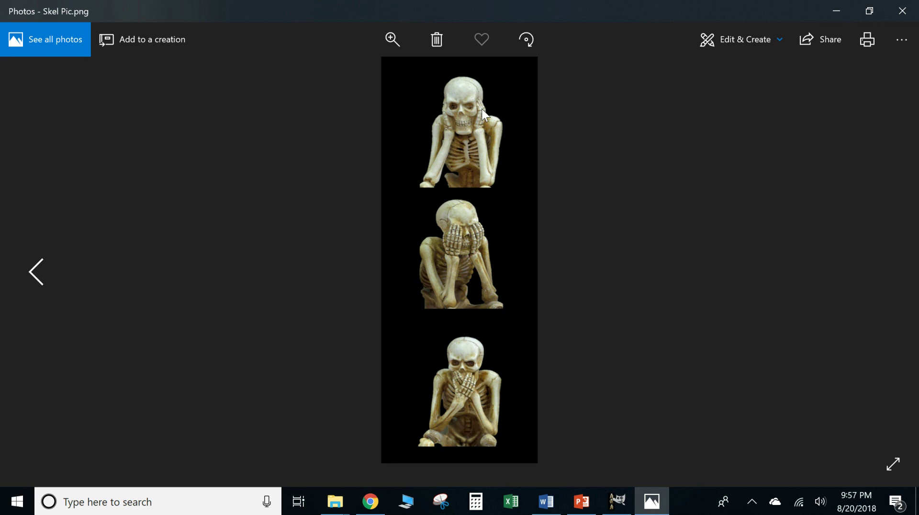
click(902, 11)
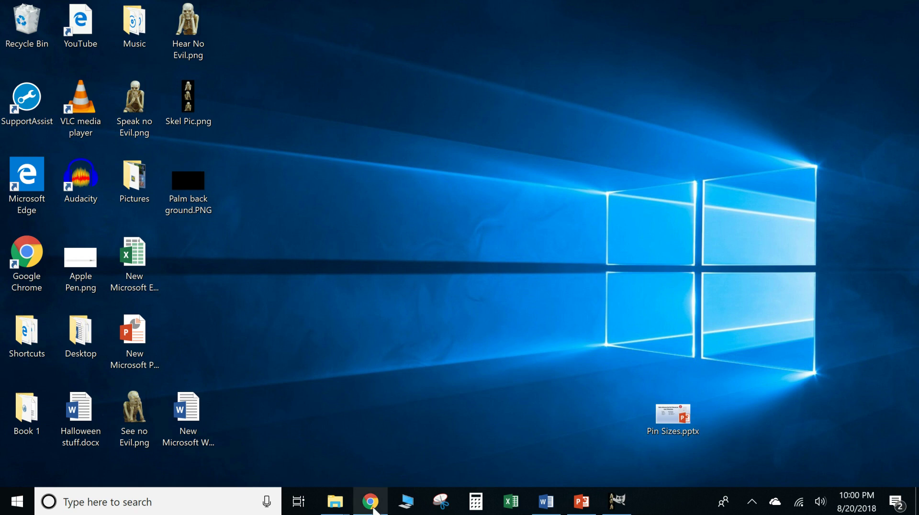
- Switch to Pinterest in Chrome and start uploading a new pin
click(374, 507)
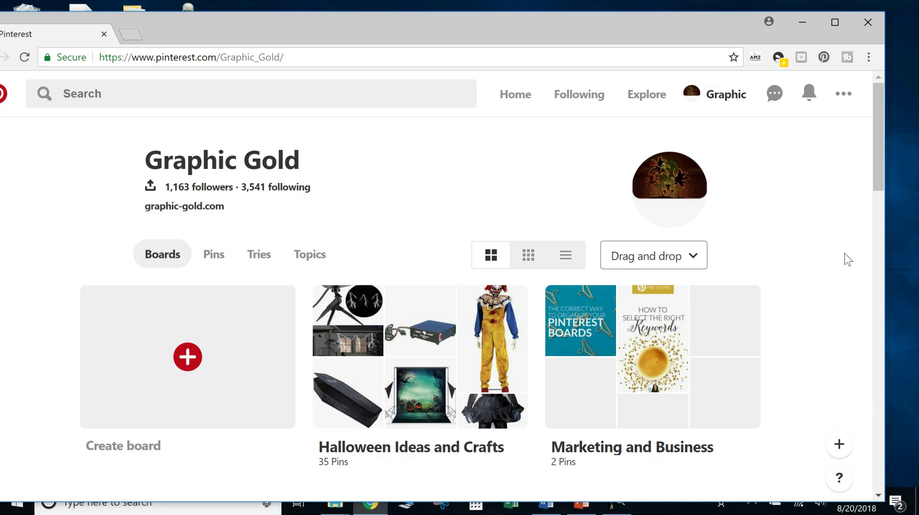
scroll(814, 383, down, 3)
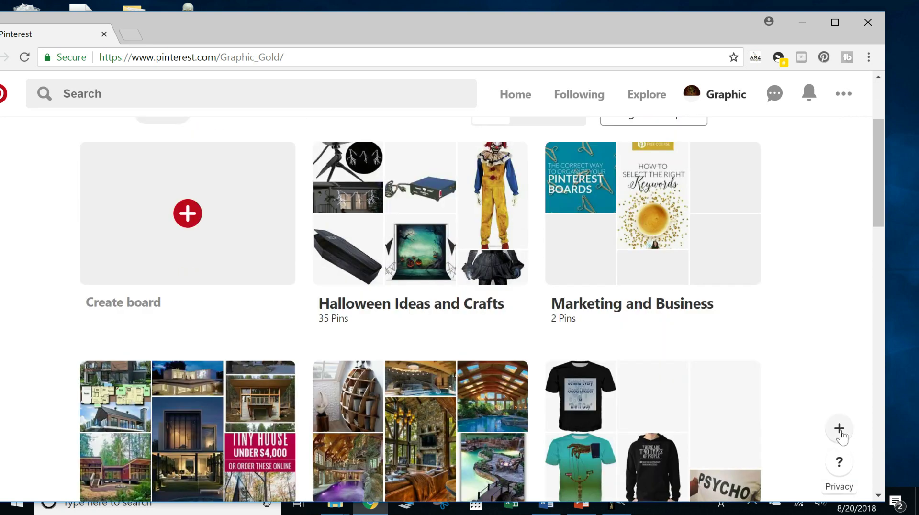
click(840, 433)
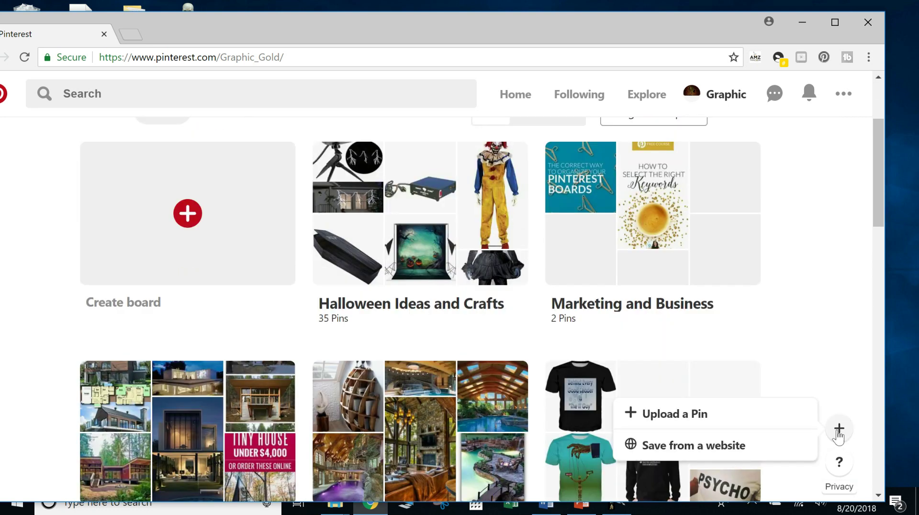
click(666, 423)
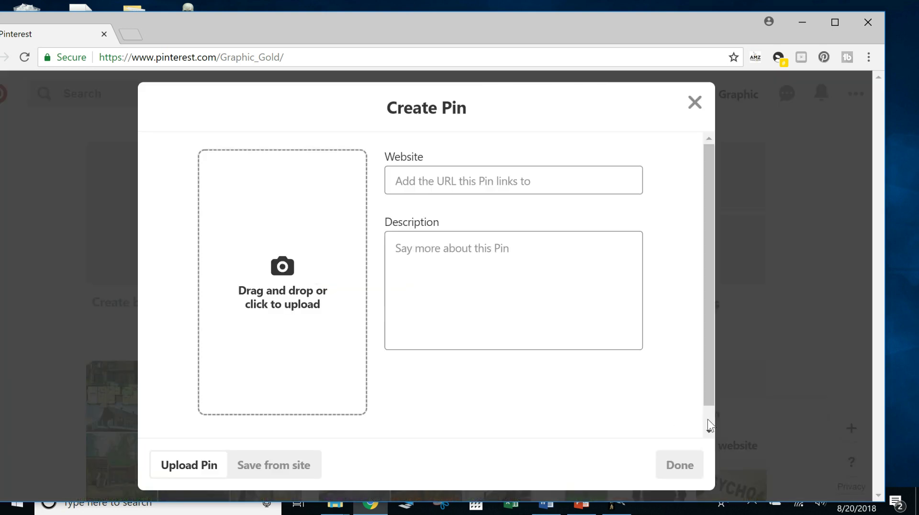
- Move the browser window aside and add Skel Pic.png from the desktop as the new pin's image
drag(269, 33, 454, 15)
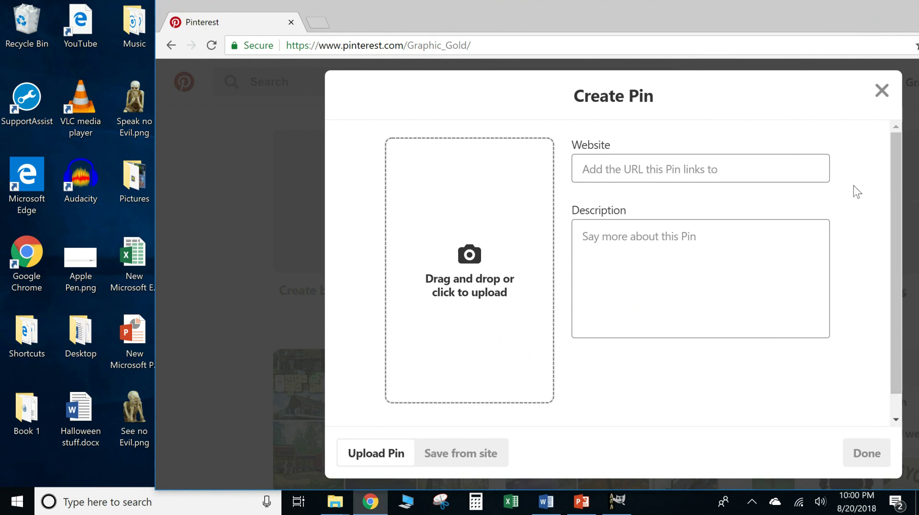
drag(356, 10, 442, 4)
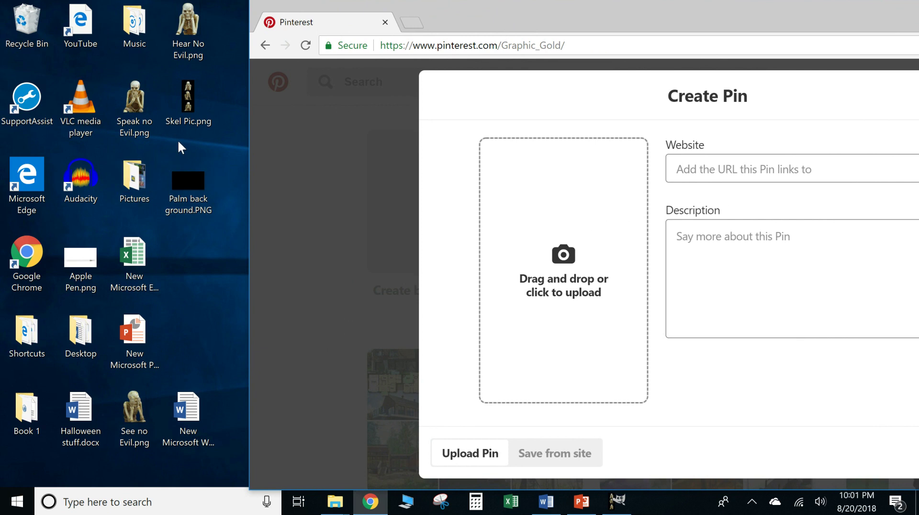
click(187, 103)
drag(186, 101, 575, 281)
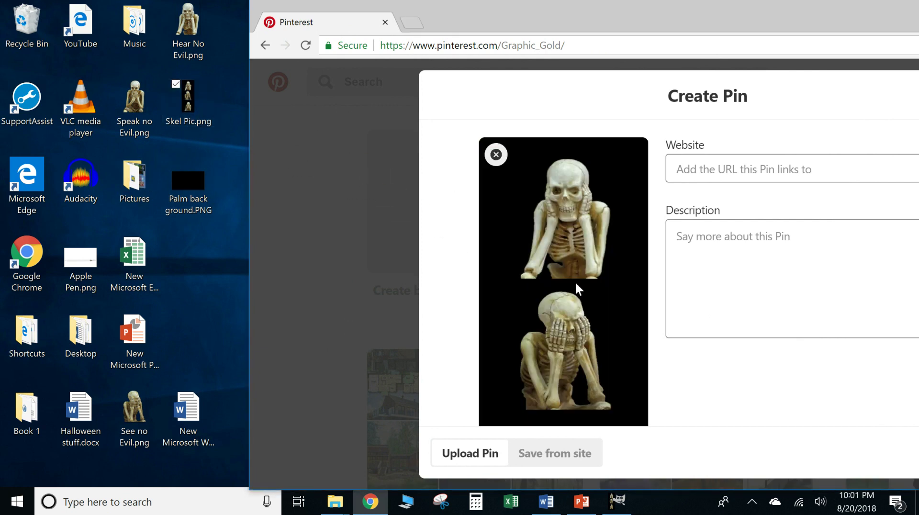
- Maximize the browser window and enter the pin description "Hear No Evil, See No Evil, Speak No Evil Cool Skeleton Image"
drag(670, 17, 417, 13)
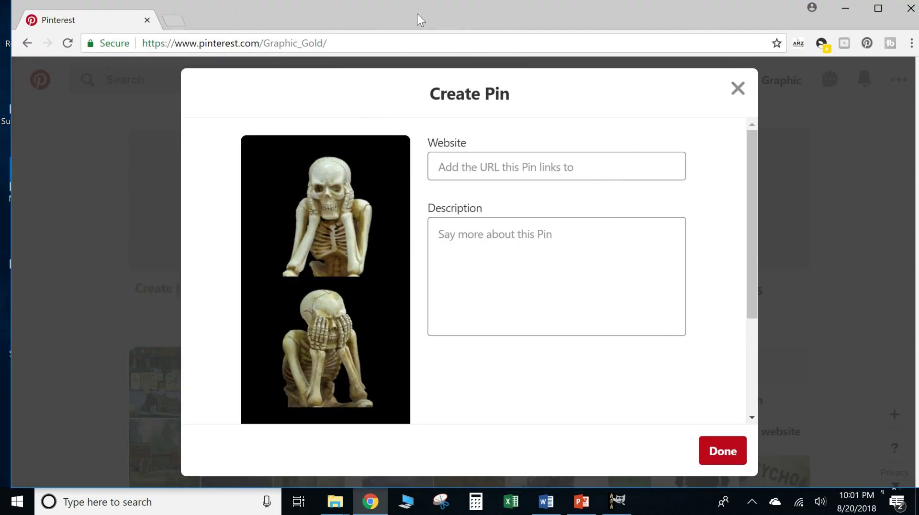
click(865, 10)
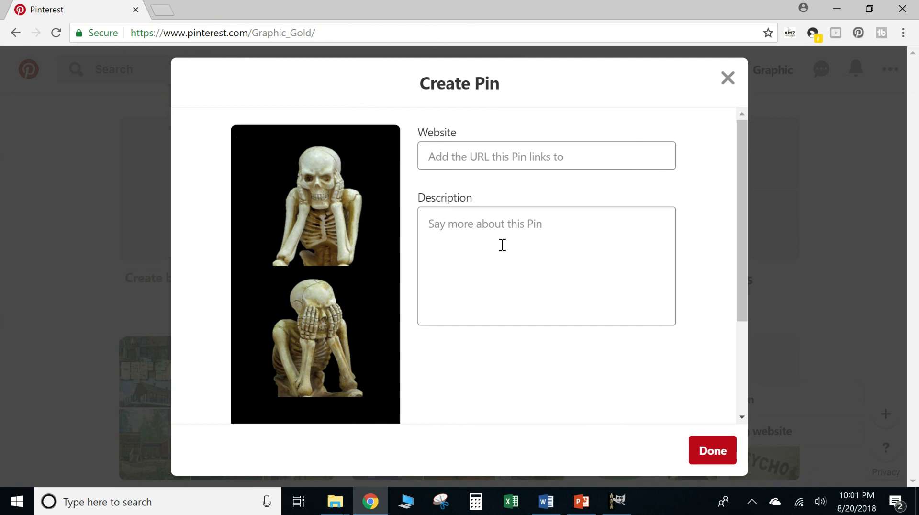
click(493, 227)
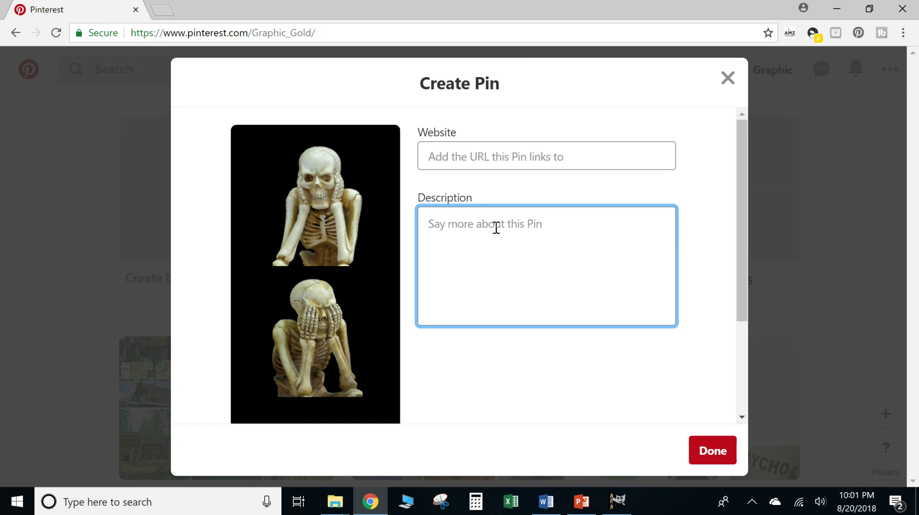
text(Hear No Evil, See No Evil, Speak No Evil Cool Skeleton Image)
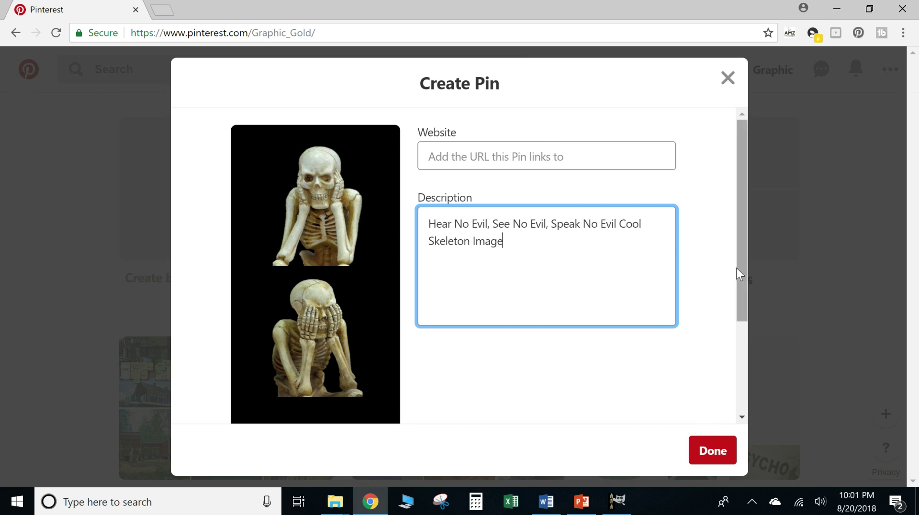
- Finish the pin, save it to the Halloween Ideas and Crafts board, and close the saved-pin dialog
drag(738, 271, 730, 238)
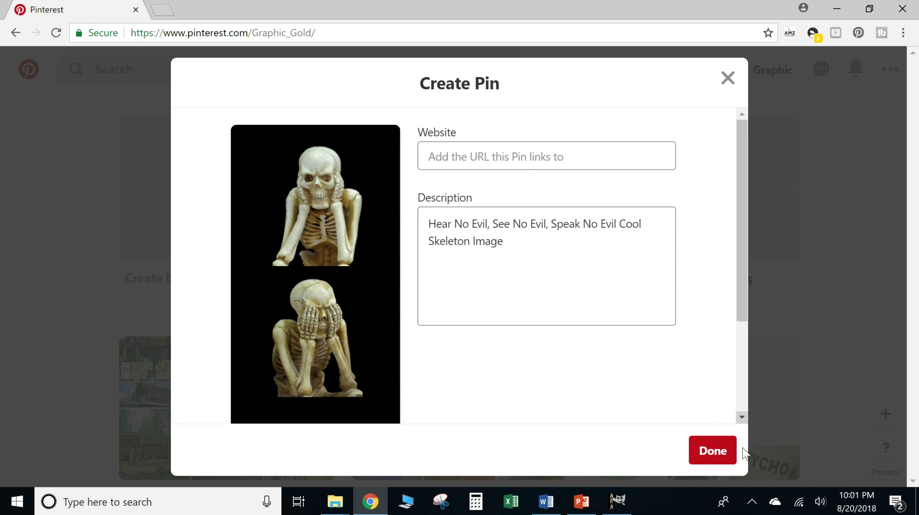
click(712, 453)
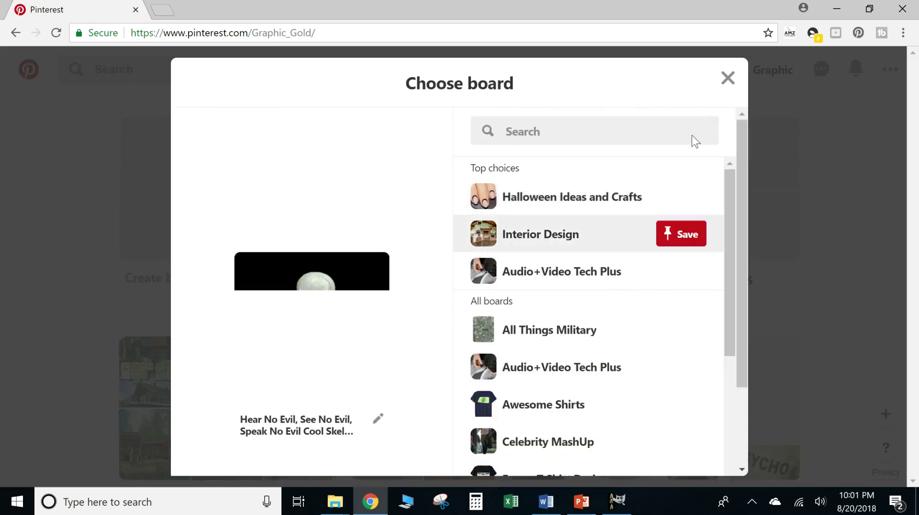
mouse_move(632, 207)
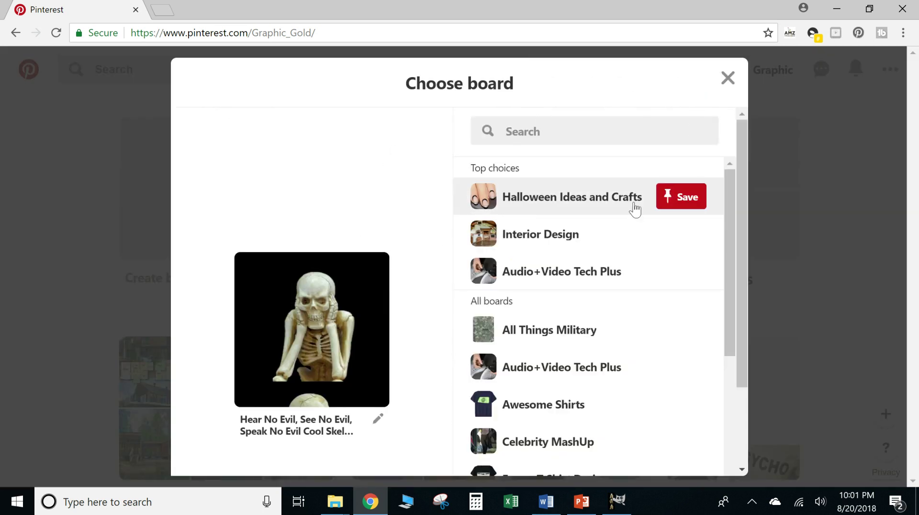
click(689, 199)
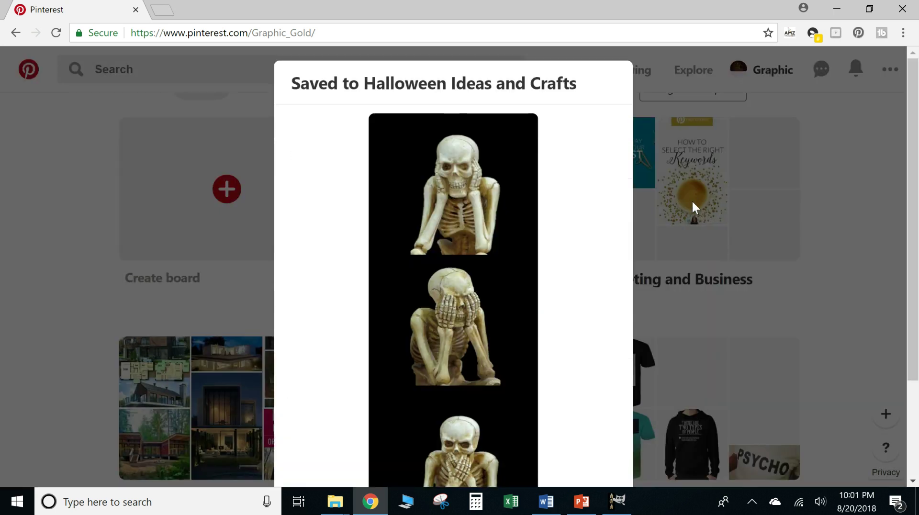
scroll(574, 168, down, 3)
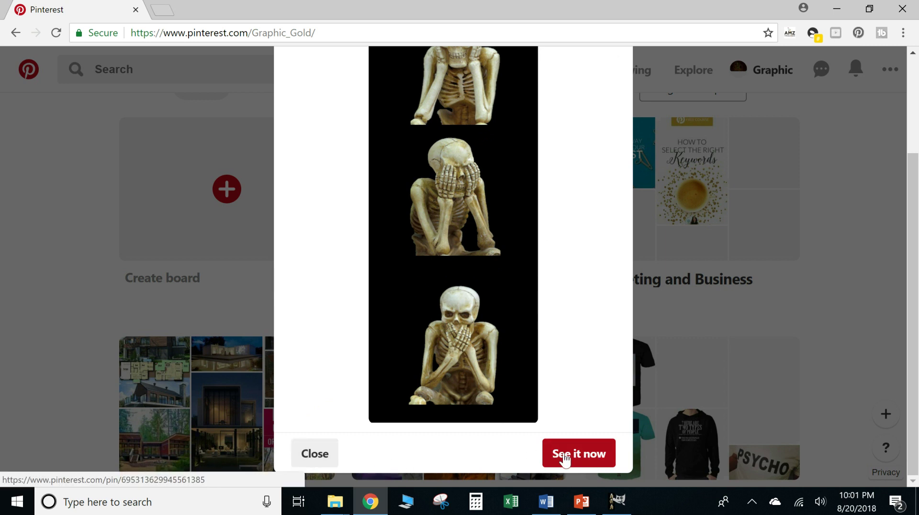
click(314, 457)
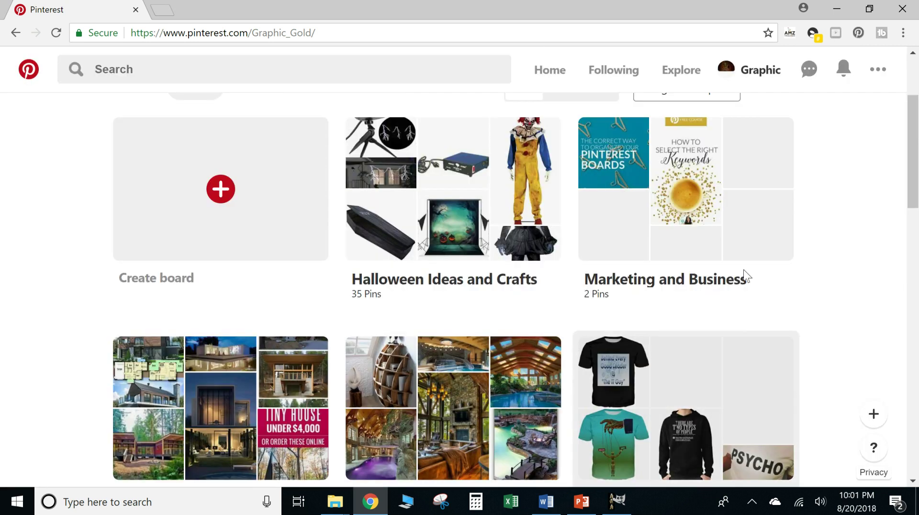
- Open the Halloween Ideas and Crafts board from the profile and examine how the new skeleton pin appears among the other pins
click(766, 73)
click(442, 344)
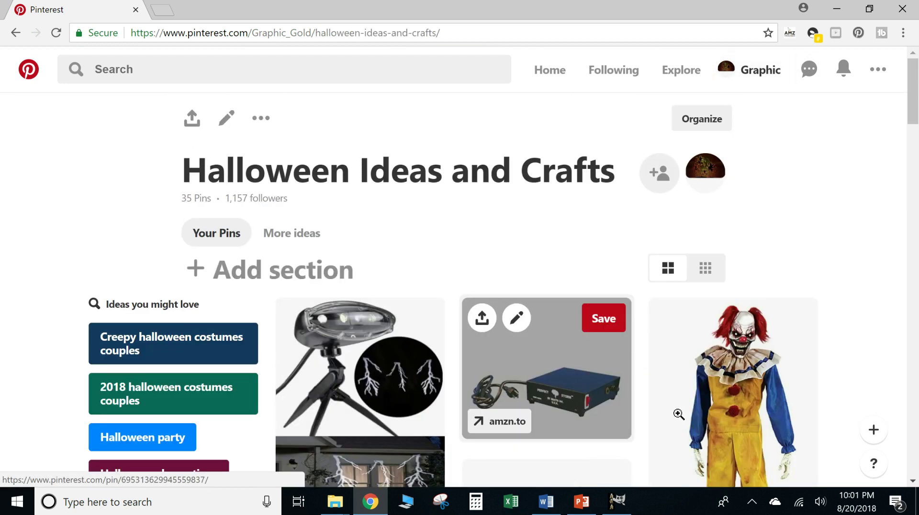
scroll(447, 263, down, 5)
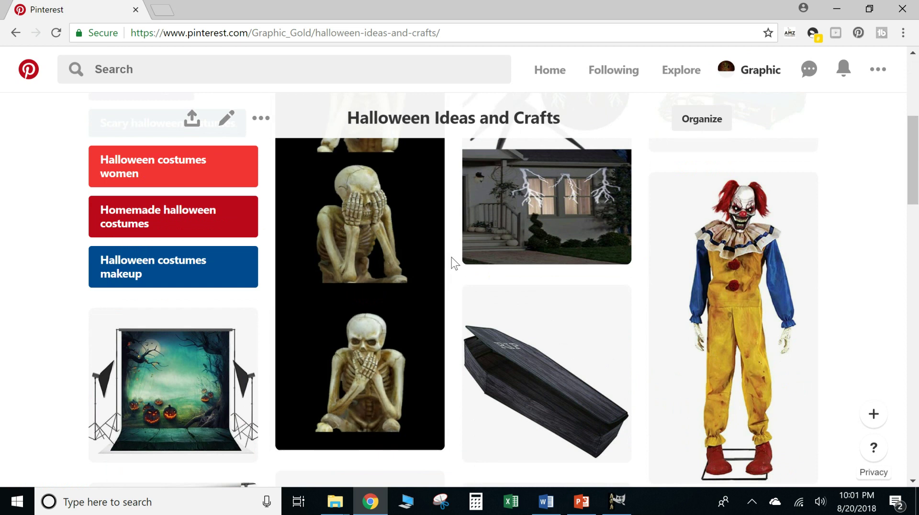
scroll(453, 262, up, 5)
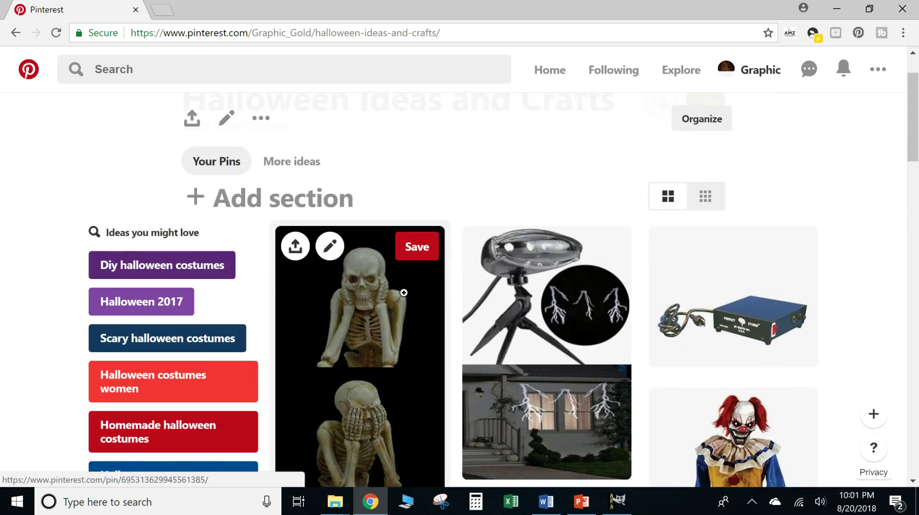
scroll(402, 319, down, 6)
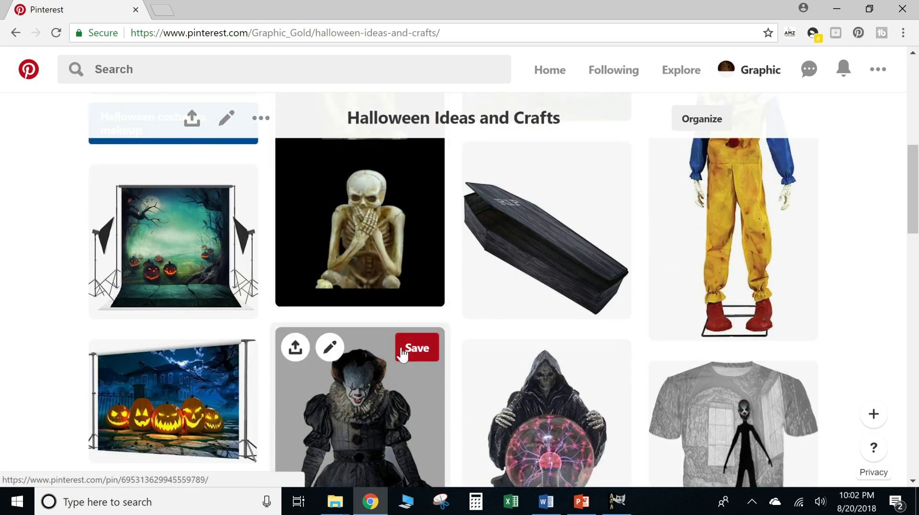
scroll(402, 323, up, 5)
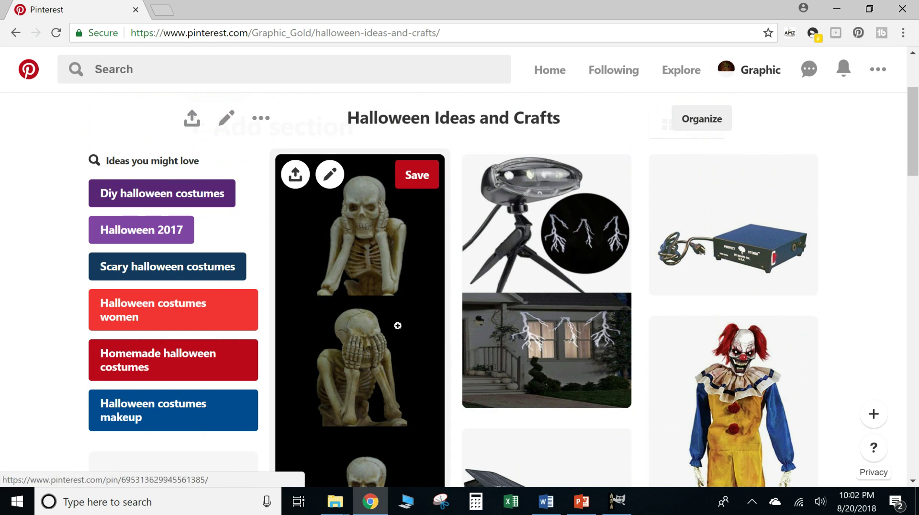
scroll(397, 325, up, 2)
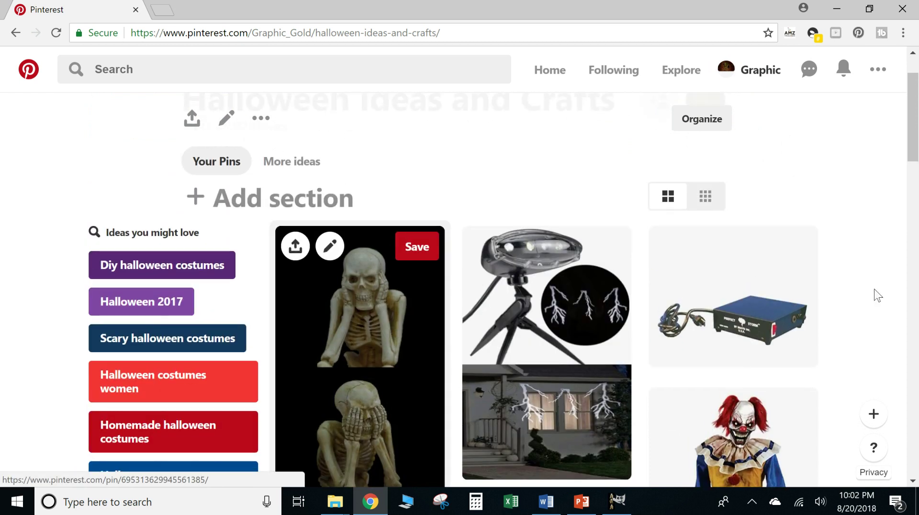
- Minimize the browser, switch to Pin Sizes.pptx in PowerPoint, and show slide 1 with the Pinterest pin dimensions chart
click(837, 8)
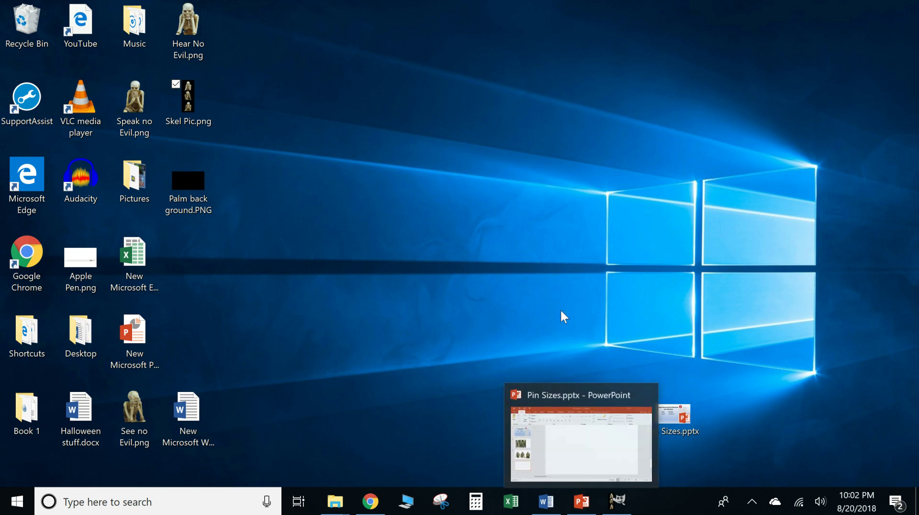
click(588, 498)
click(62, 176)
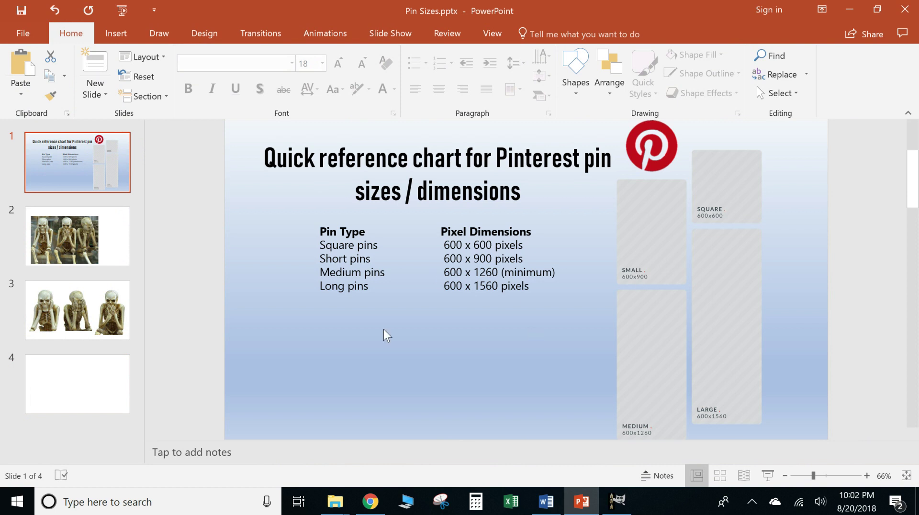